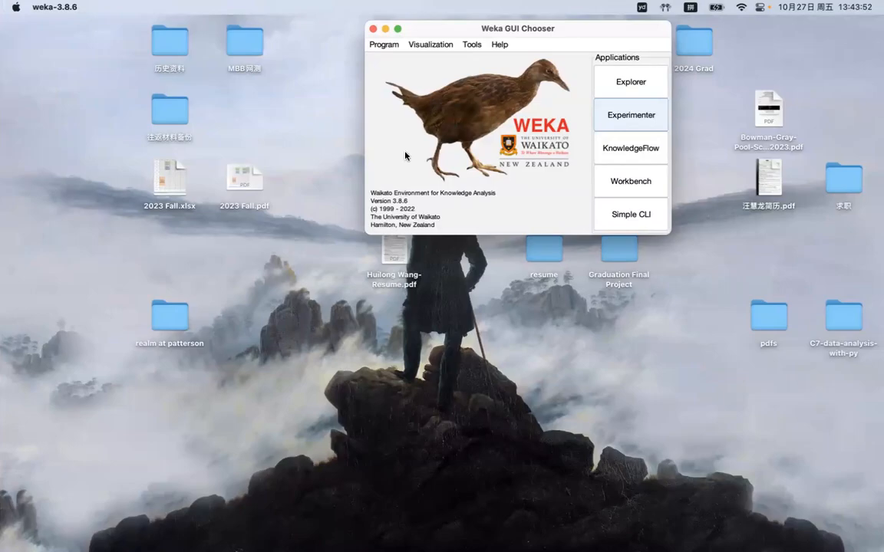
Switch to Google Chrome with the Kaggle Red Wine Quality dataset page
key(ctrl+Left)
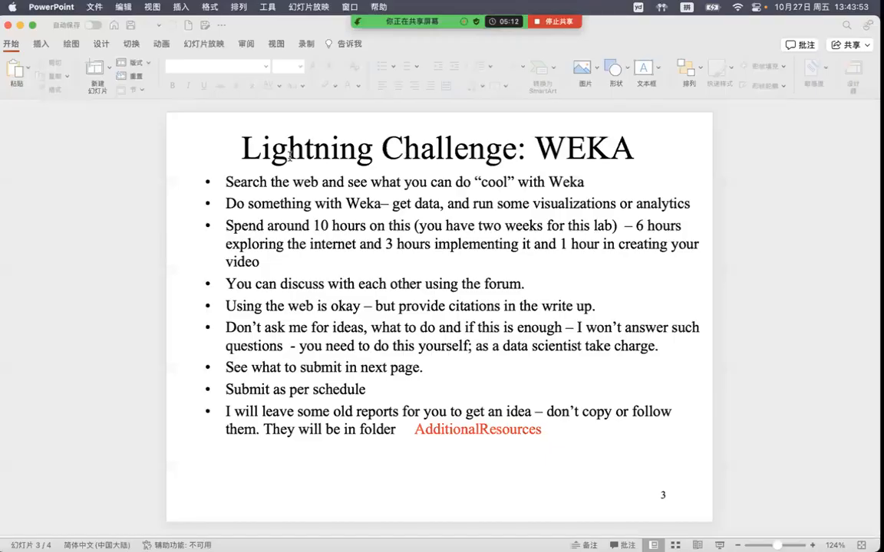
key(ctrl+Right)
key(ctrl+Up)
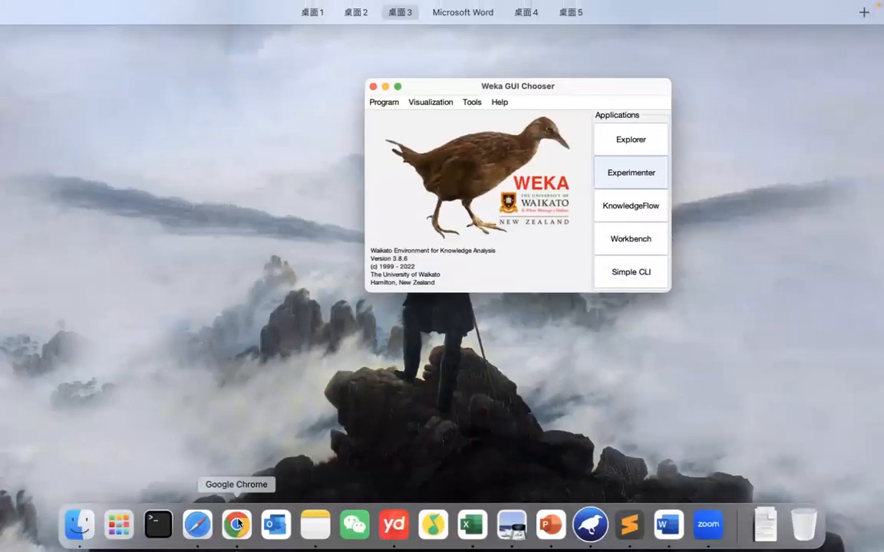
click(233, 525)
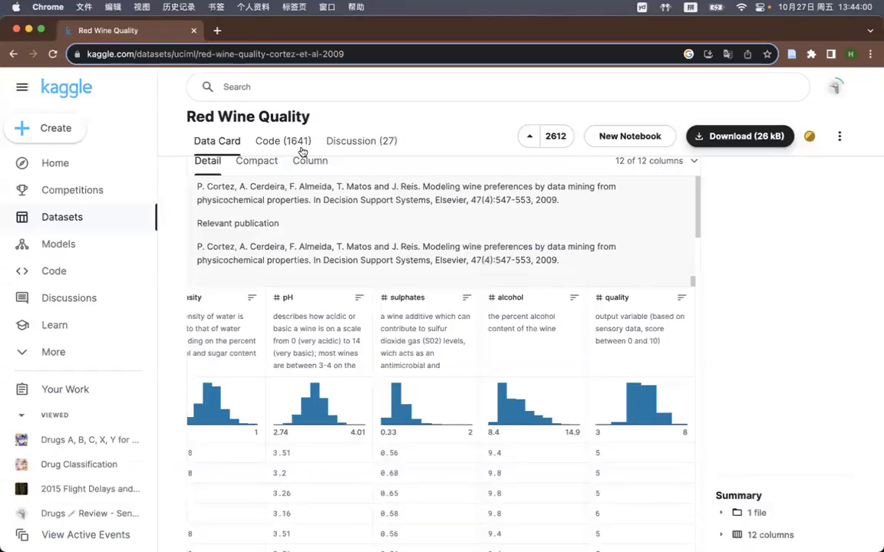
Examine the descriptions and histograms of the Red Wine Quality columns, from fixed acidity through quality
scroll(299, 228, down, 5)
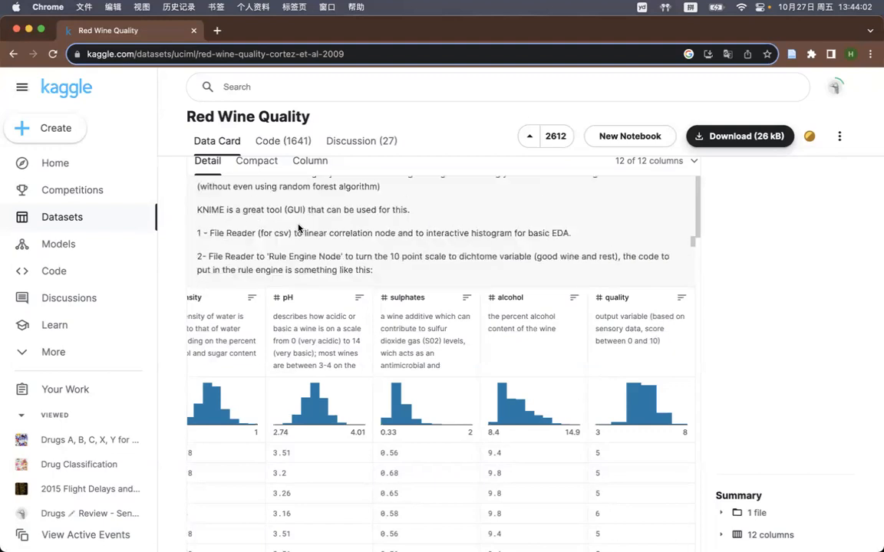
scroll(299, 227, down, 8)
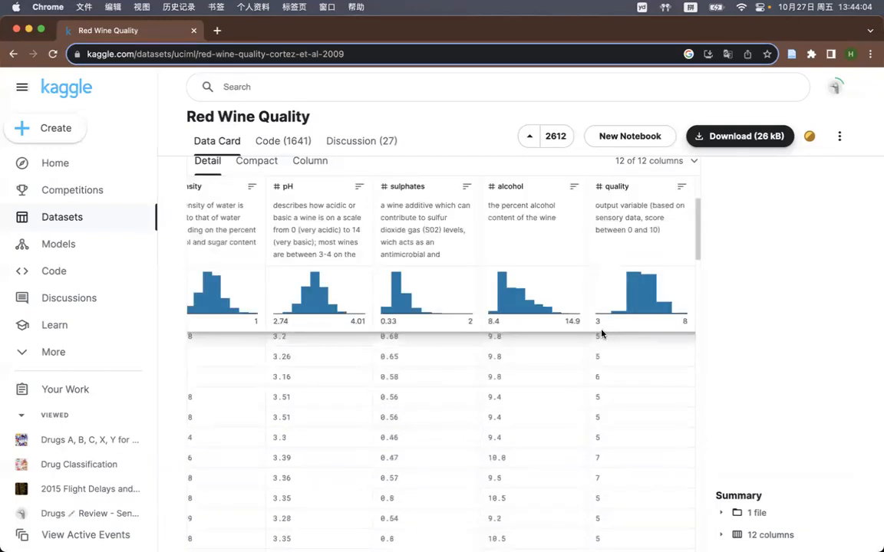
scroll(360, 231, left, 10)
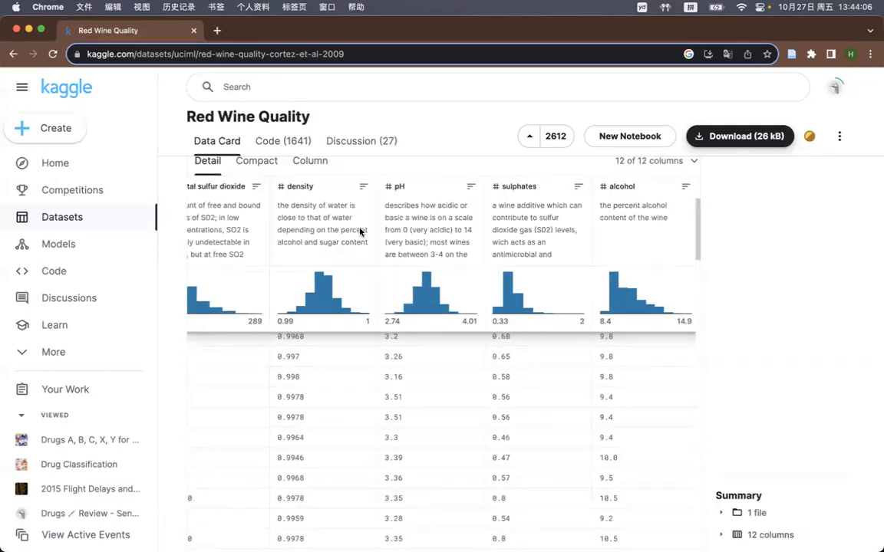
scroll(359, 228, right, 2)
scroll(412, 227, left, 2)
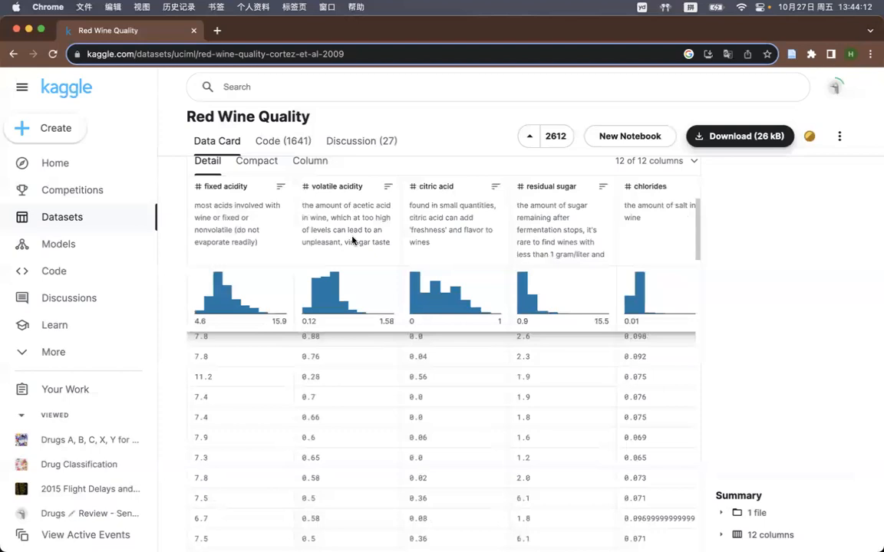
scroll(418, 229, right, 4)
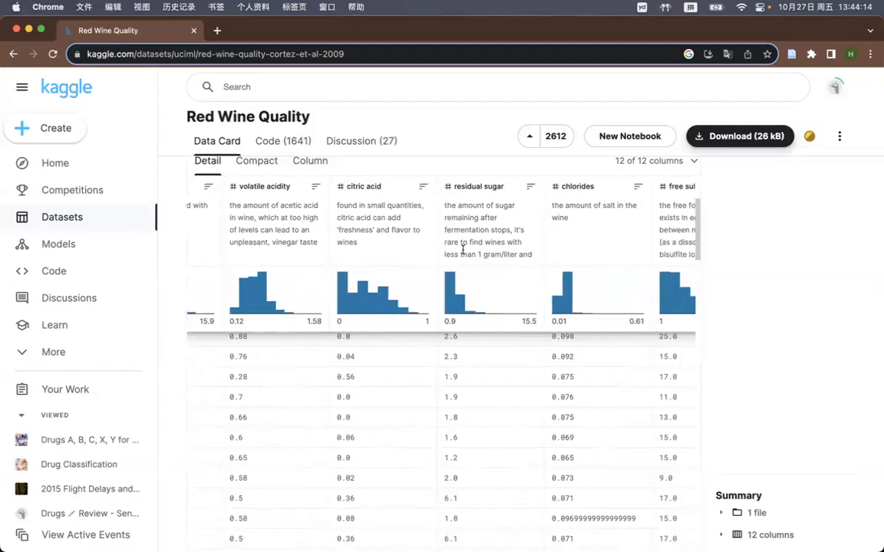
scroll(357, 241, right, 3)
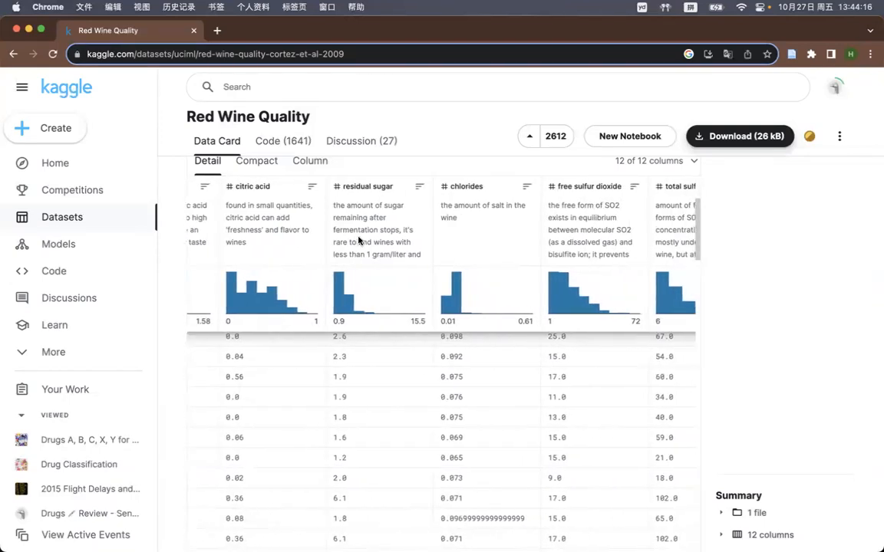
scroll(358, 241, right, 4)
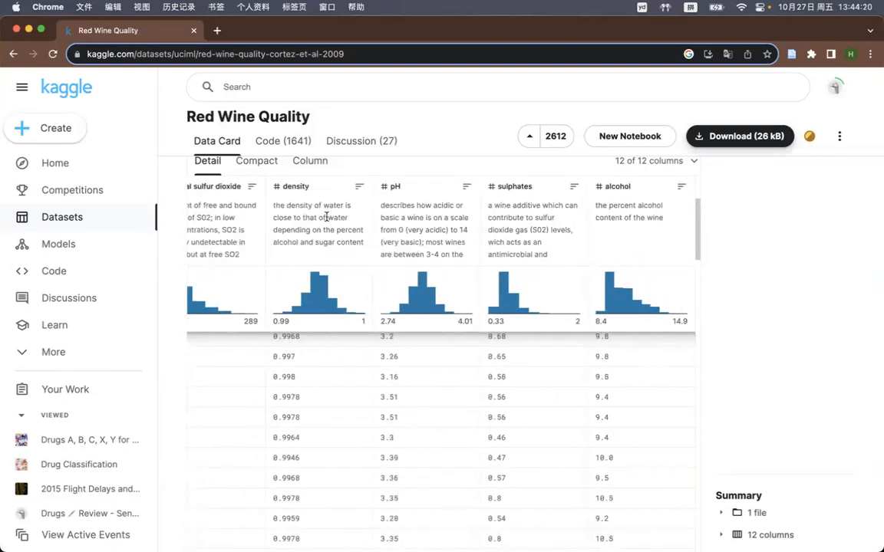
scroll(486, 255, right, 2)
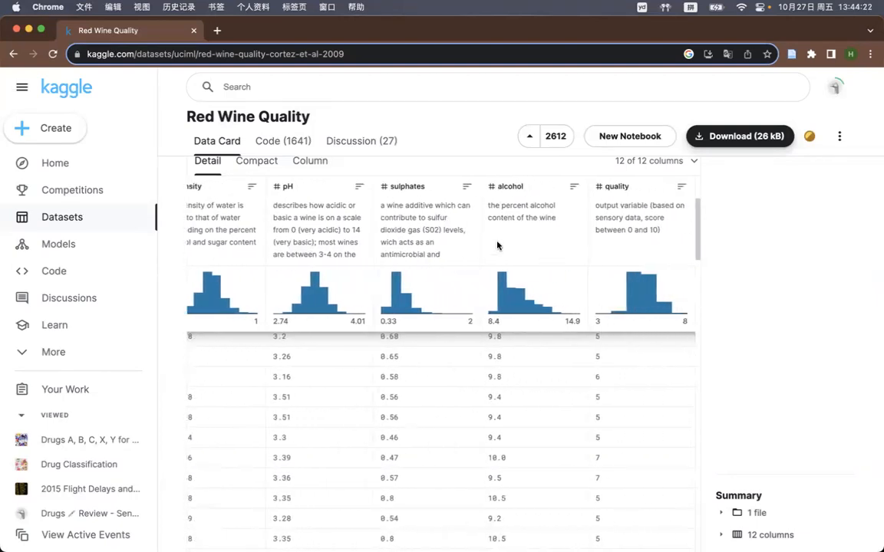
Examine the scores in the quality column down the rows of the dataset preview
scroll(620, 263, down, 3)
scroll(620, 263, up, 8)
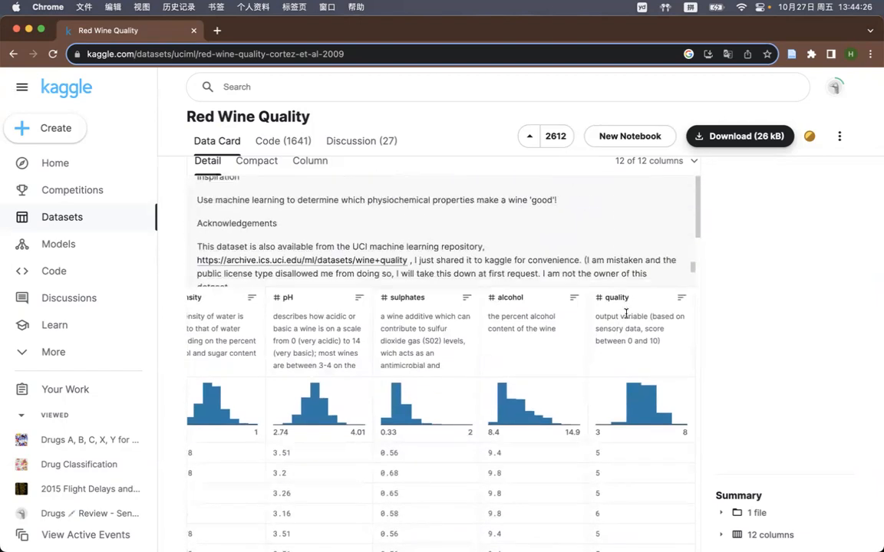
scroll(628, 312, down, 5)
scroll(631, 370, down, 1)
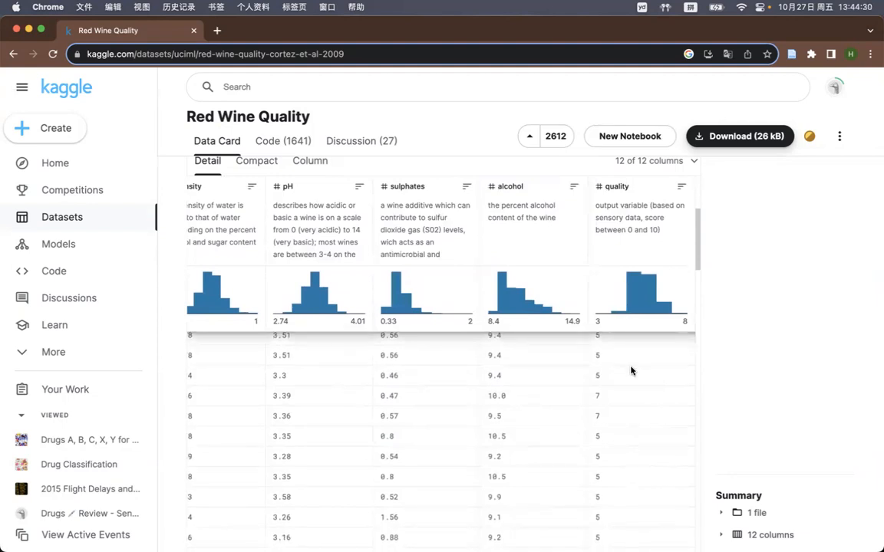
scroll(630, 396, down, 5)
scroll(630, 396, down, 5)
scroll(631, 396, down, 1)
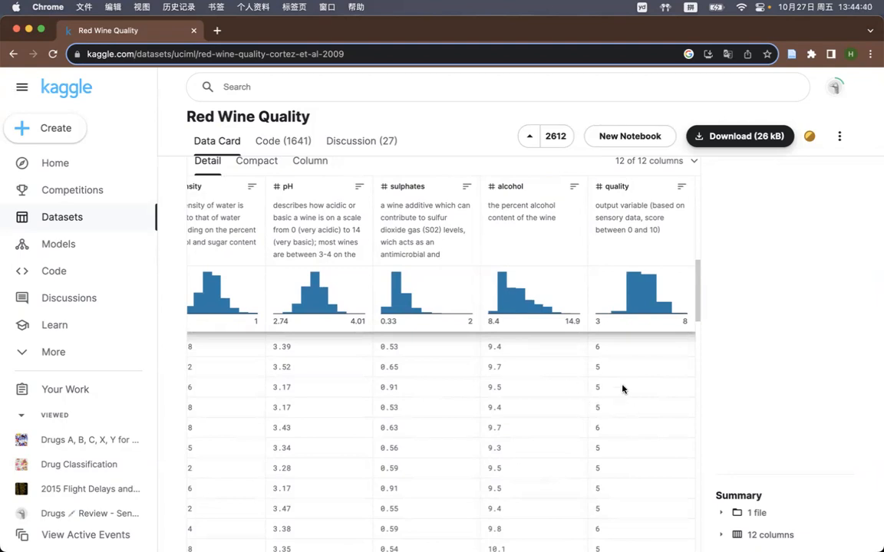
View the files in the Lab6 folder in Finder and return to the Weka GUI Chooser
key(ctrl+Up)
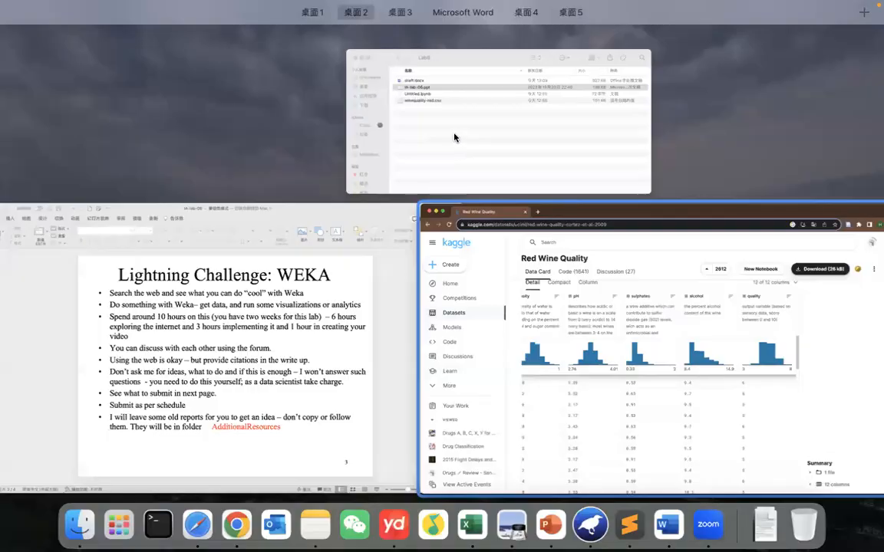
click(454, 137)
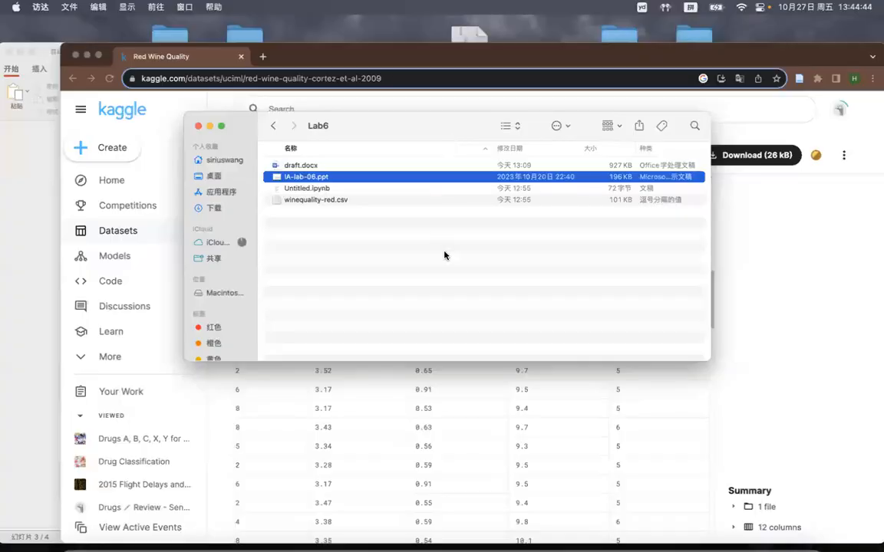
key(ctrl+Up)
click(510, 347)
key(ctrl+Right)
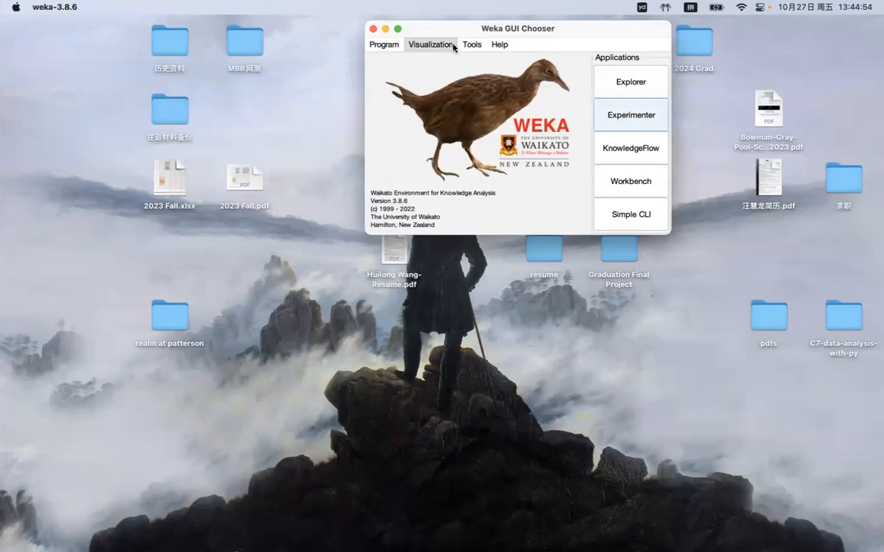
Open winequality-red.csv from the Lab6 folder in Weka's ArffViewer, using the CSV data files type
click(471, 44)
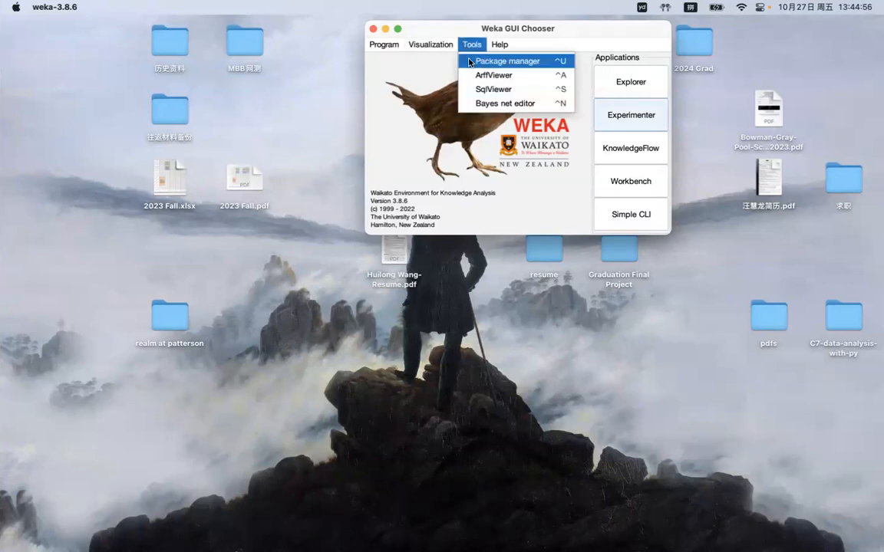
click(472, 75)
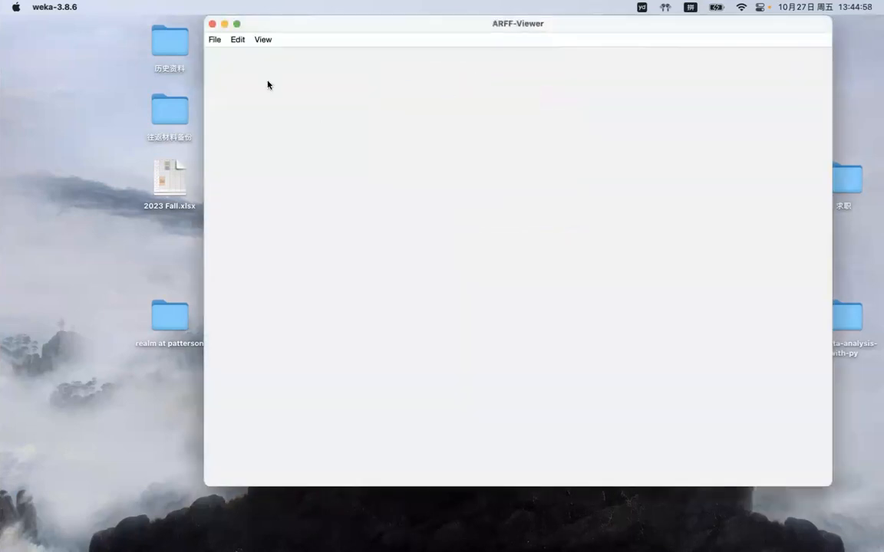
click(214, 39)
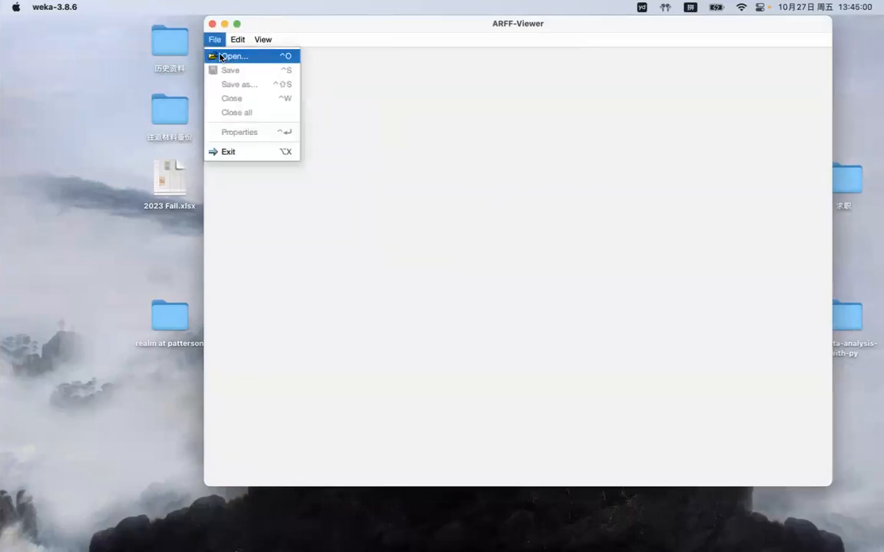
click(222, 56)
click(657, 189)
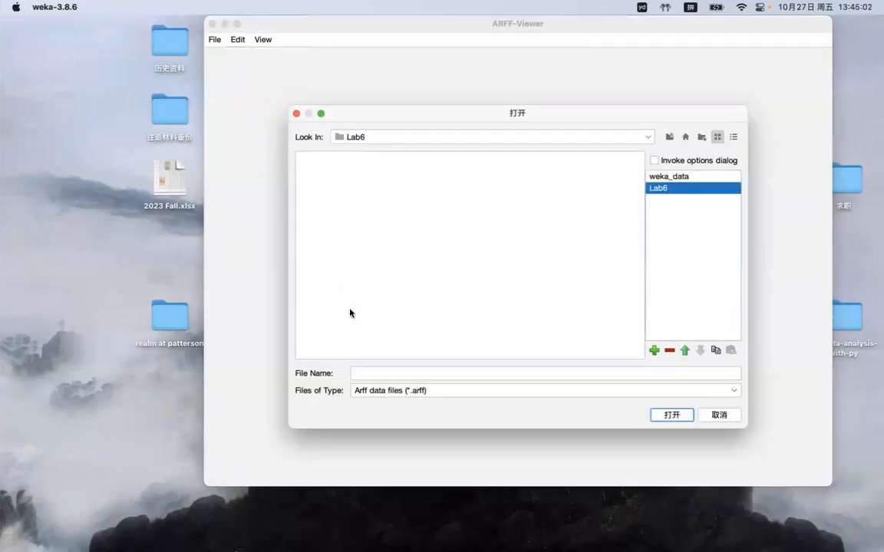
click(384, 390)
click(408, 273)
click(350, 158)
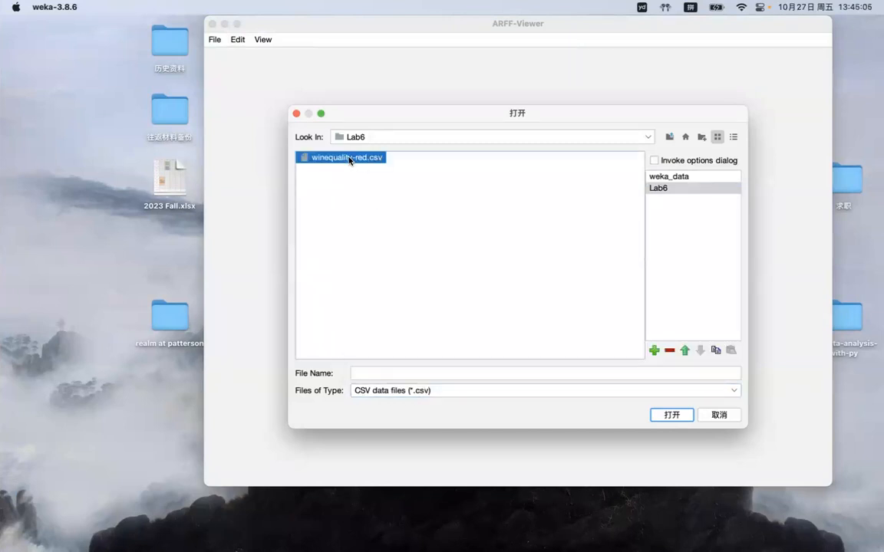
click(671, 416)
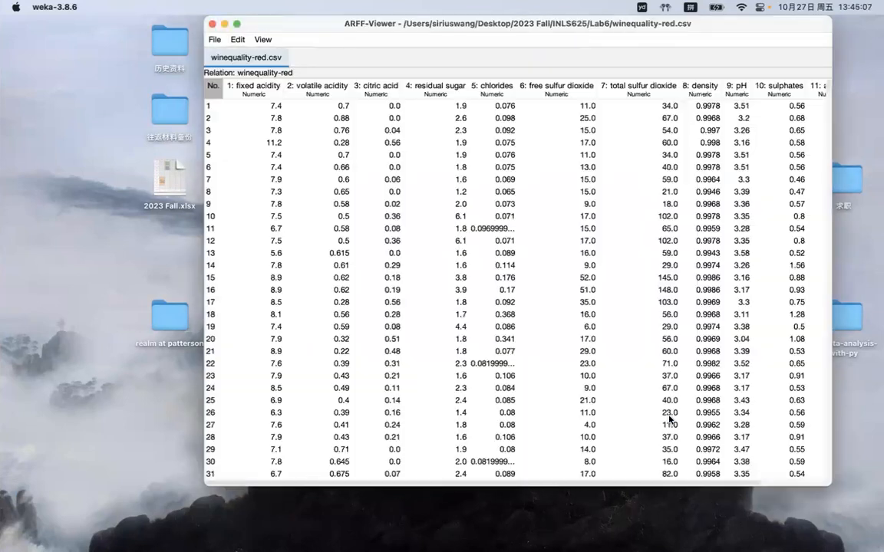
Enlarge the ARFF-Viewer window and examine the nominal quality labels down the rows of winequality-red.csv
double_click(285, 27)
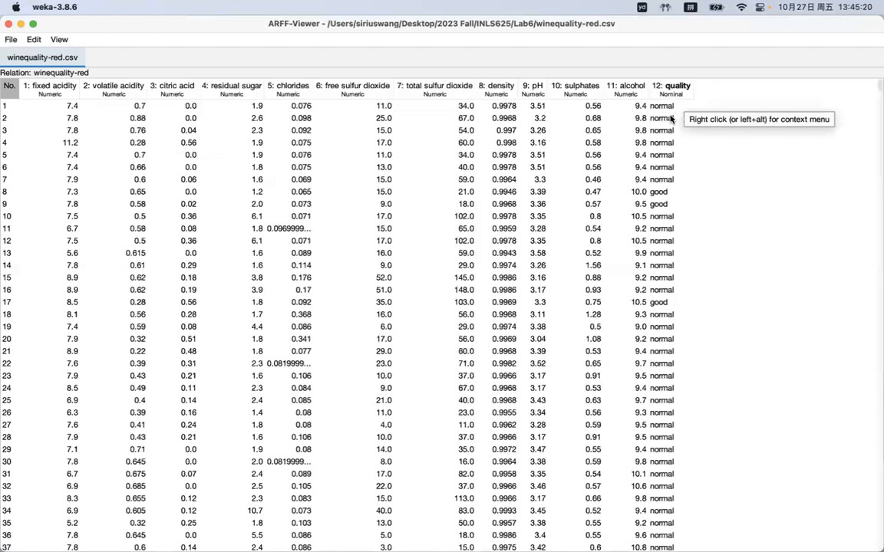
scroll(670, 332, down, 20)
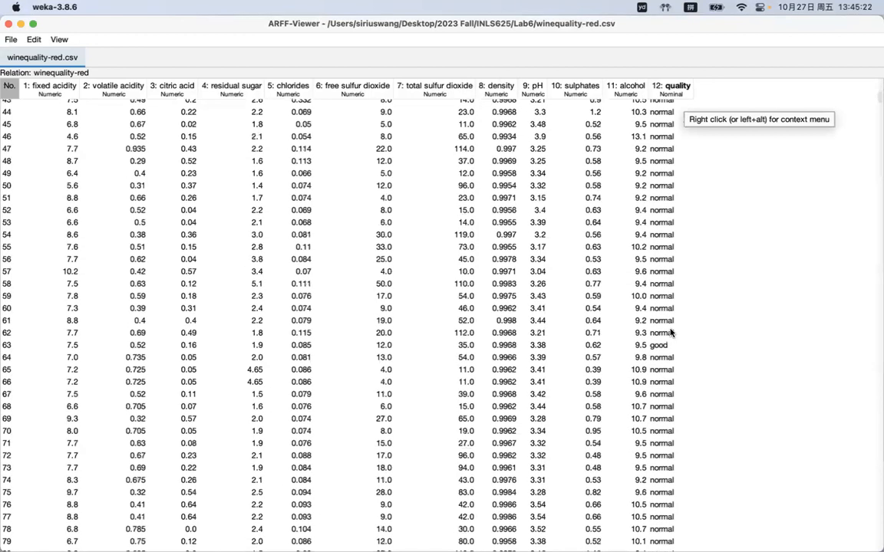
scroll(670, 332, down, 20)
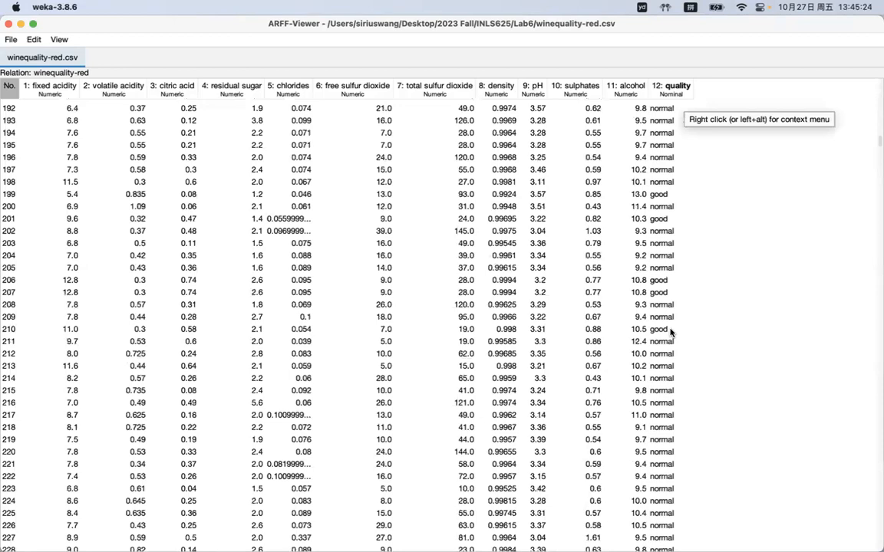
scroll(669, 332, down, 13)
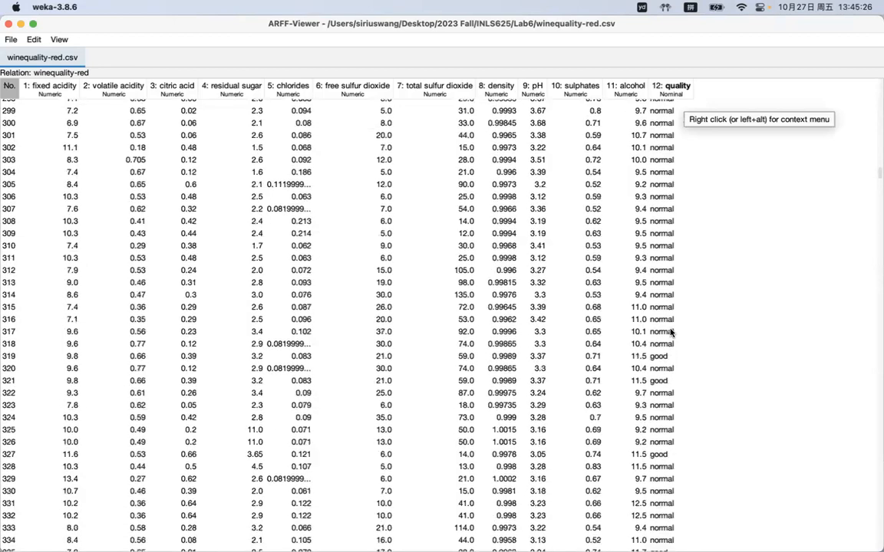
scroll(670, 332, down, 12)
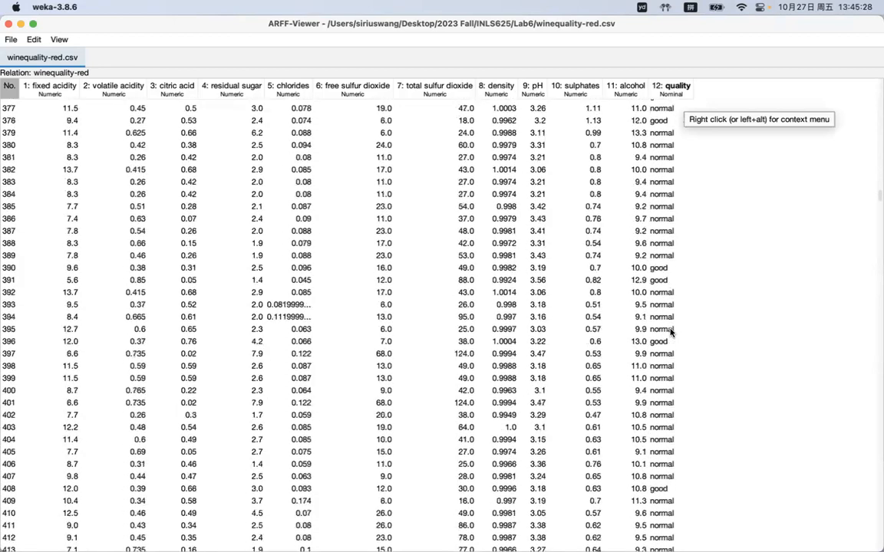
scroll(670, 332, down, 8)
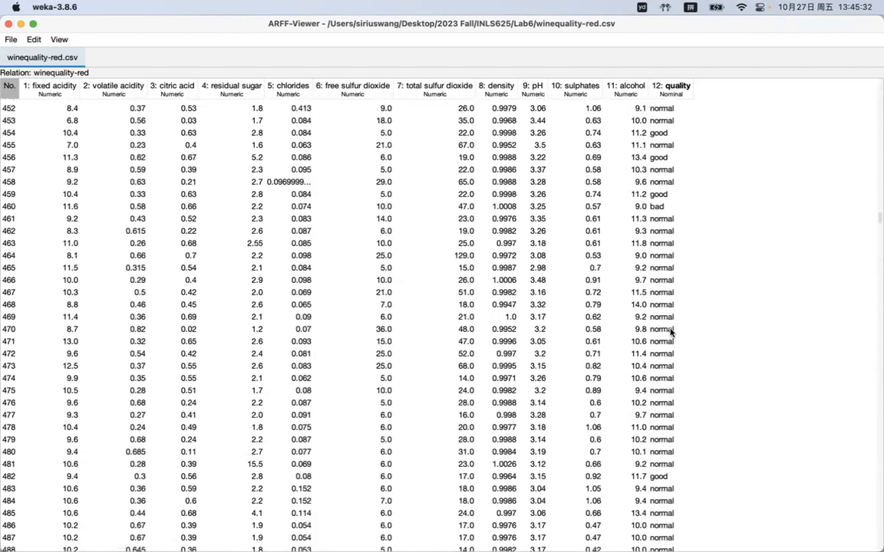
Close the ARFF-Viewer and bring up the Weka Explorer window
click(8, 23)
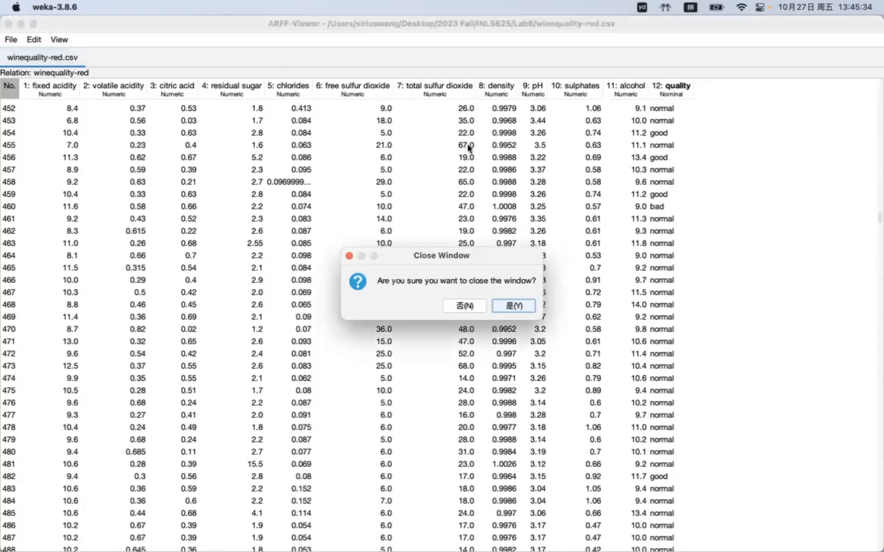
click(512, 305)
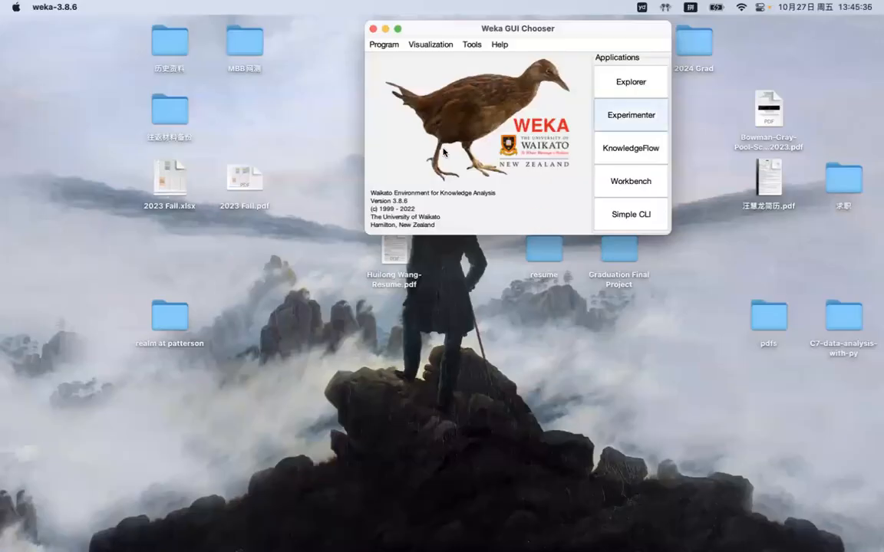
key(ctrl+Down)
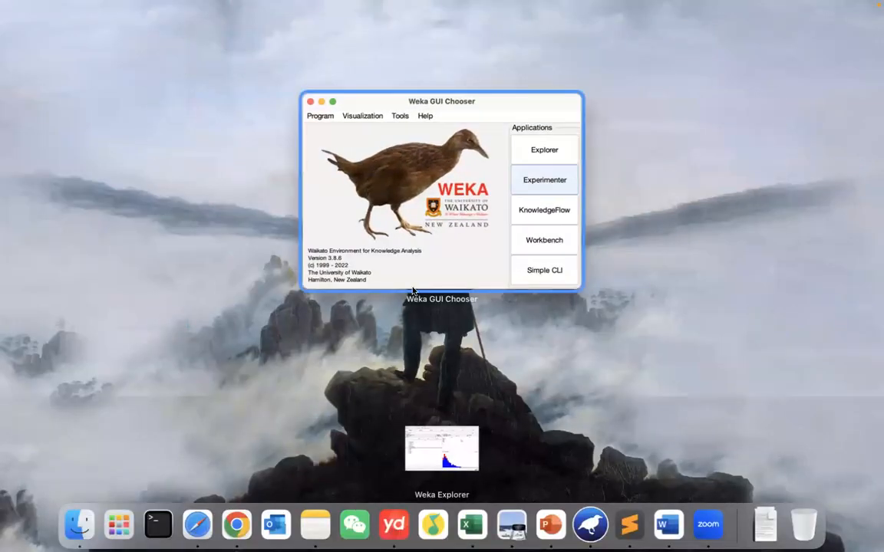
click(429, 451)
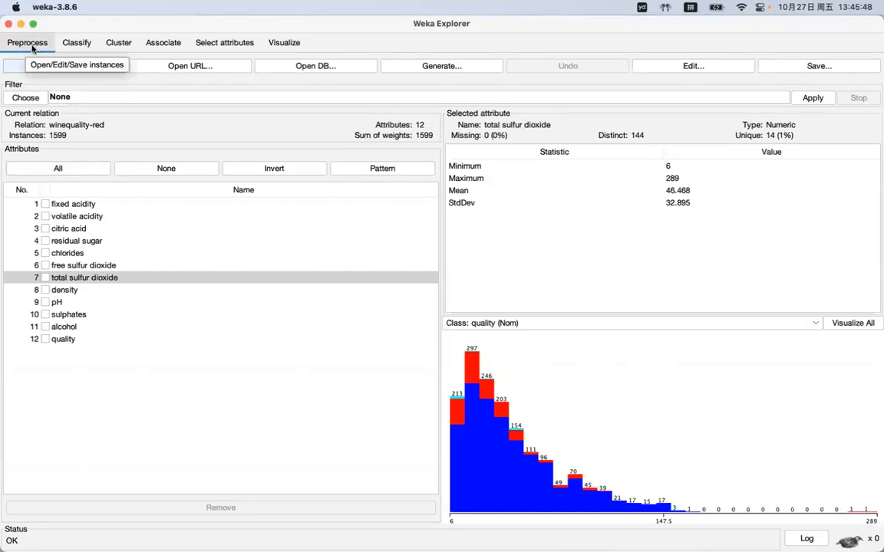
Examine the statistics and class distribution charts of the quality and pH attributes
click(68, 343)
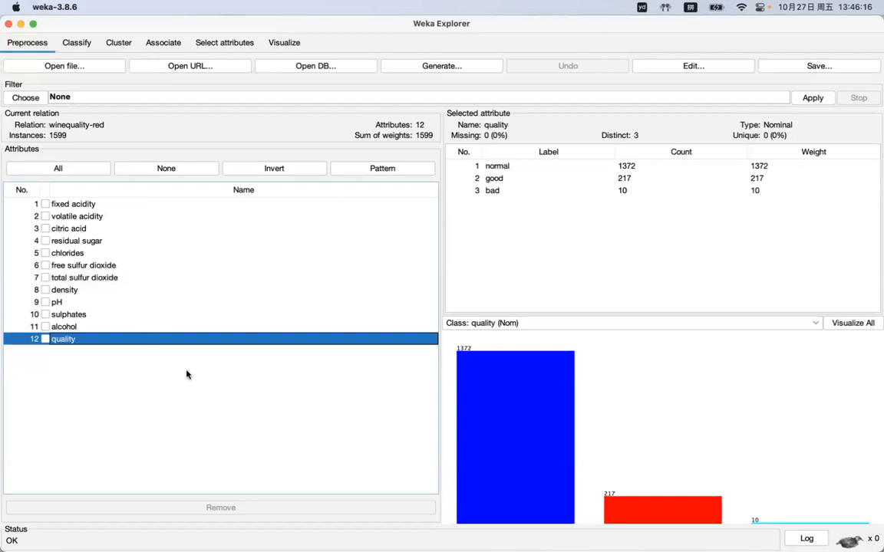
click(62, 304)
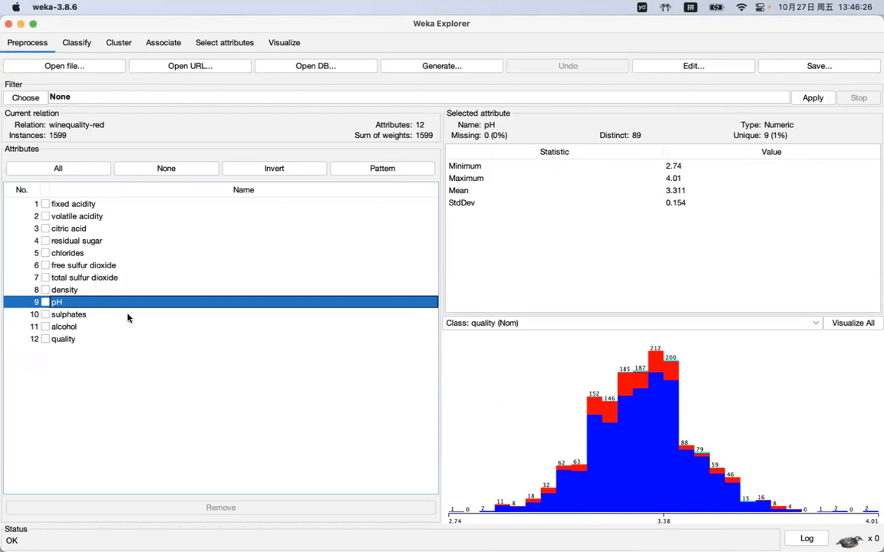
Examine the statistics and class distribution charts of the density and total sulfur dioxide attributes, checking the value ranges of individual histogram bars
click(76, 287)
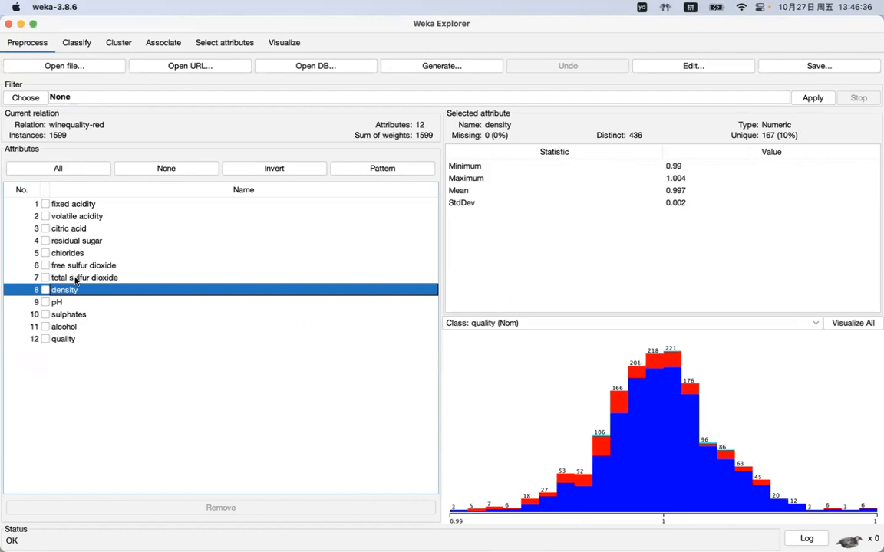
click(75, 279)
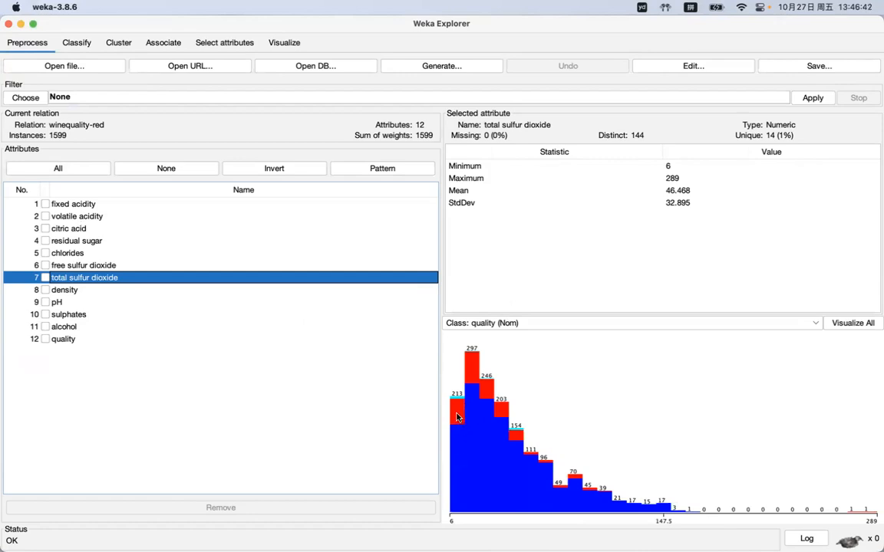
mouse_move(457, 420)
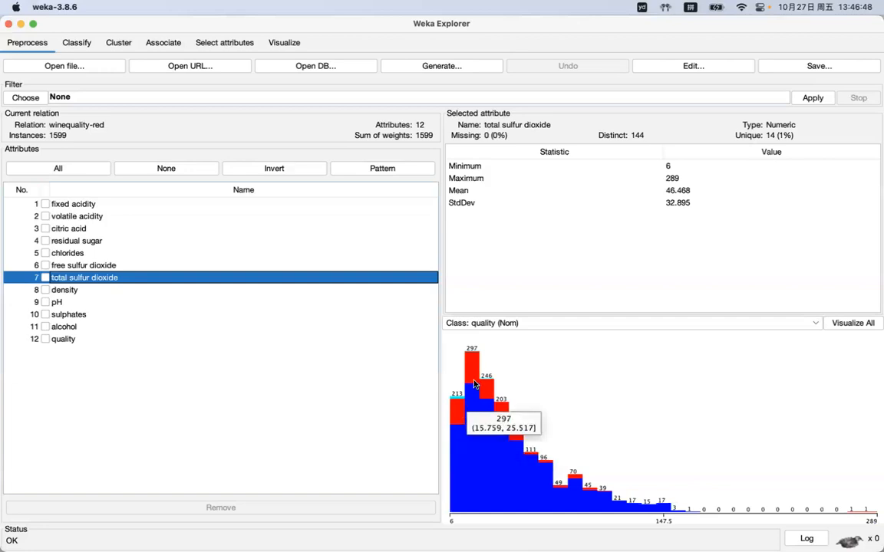
mouse_move(500, 407)
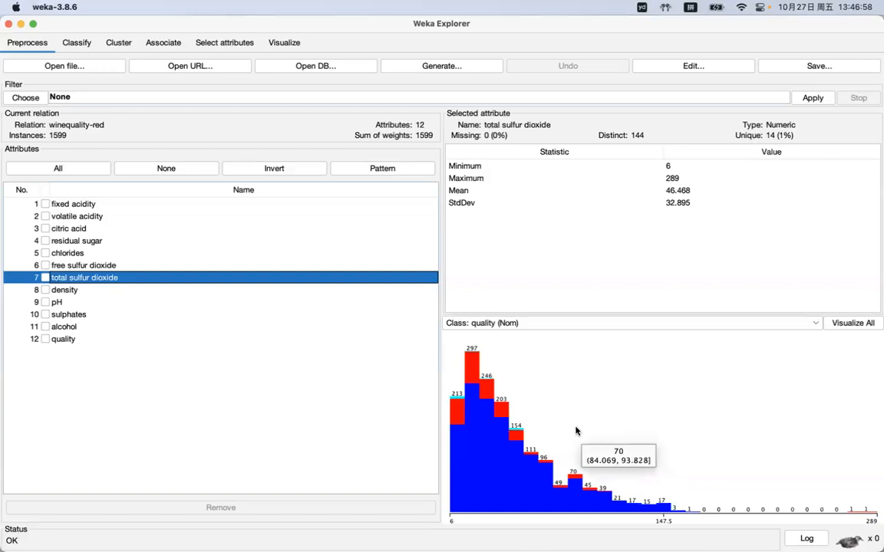
Review the 13:09:26 J48 classification result, from its run information and pruned tree down to the accuracy summary and confusion matrix
click(78, 48)
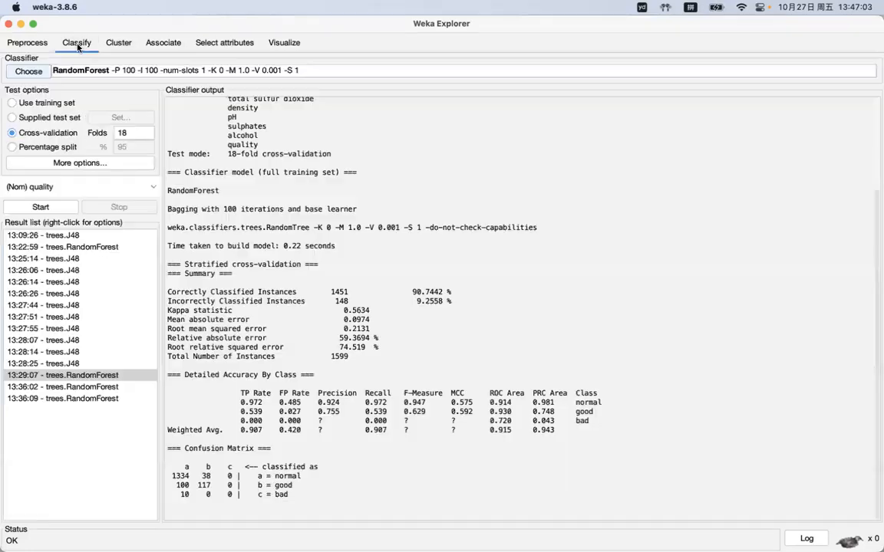
click(66, 237)
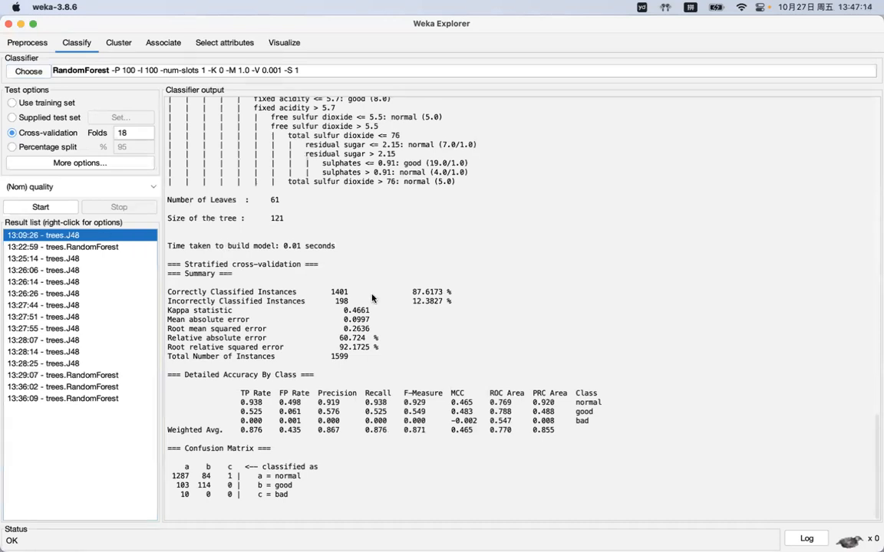
scroll(293, 285, up, 5)
scroll(283, 274, up, 20)
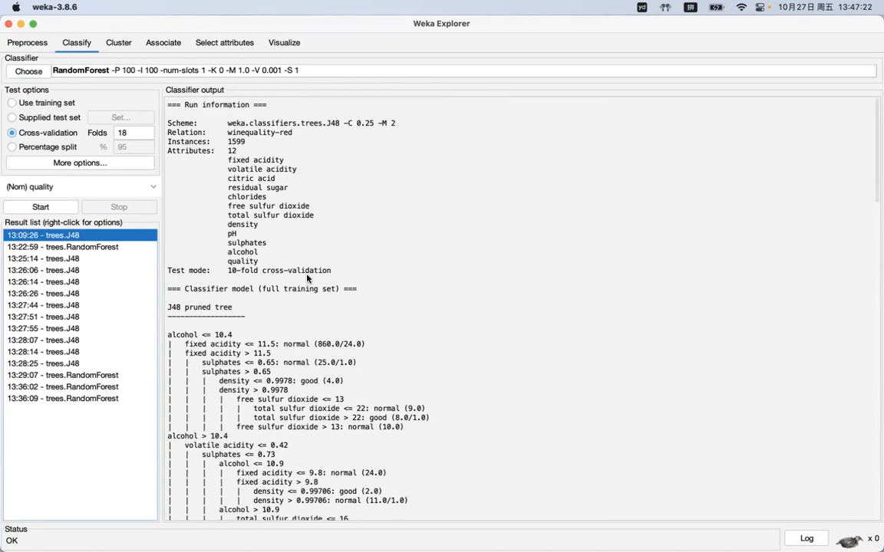
scroll(307, 278, down, 10)
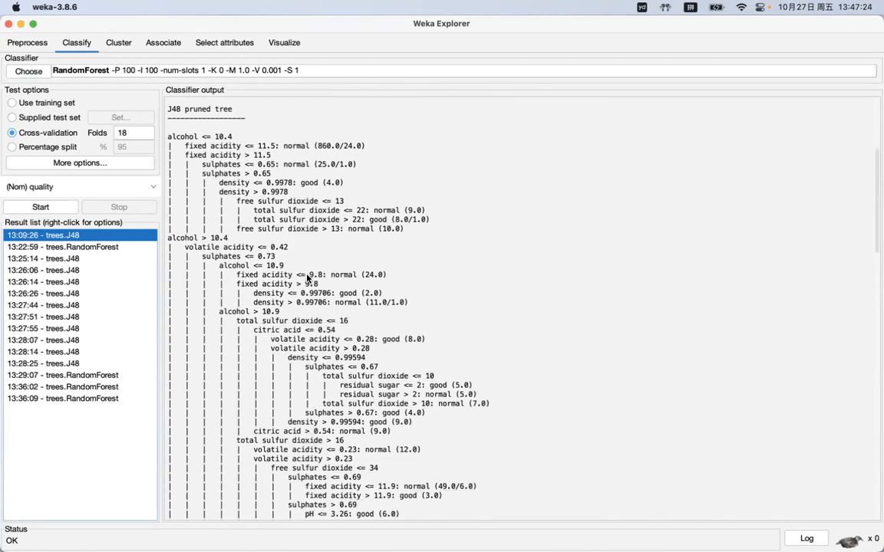
scroll(307, 278, down, 20)
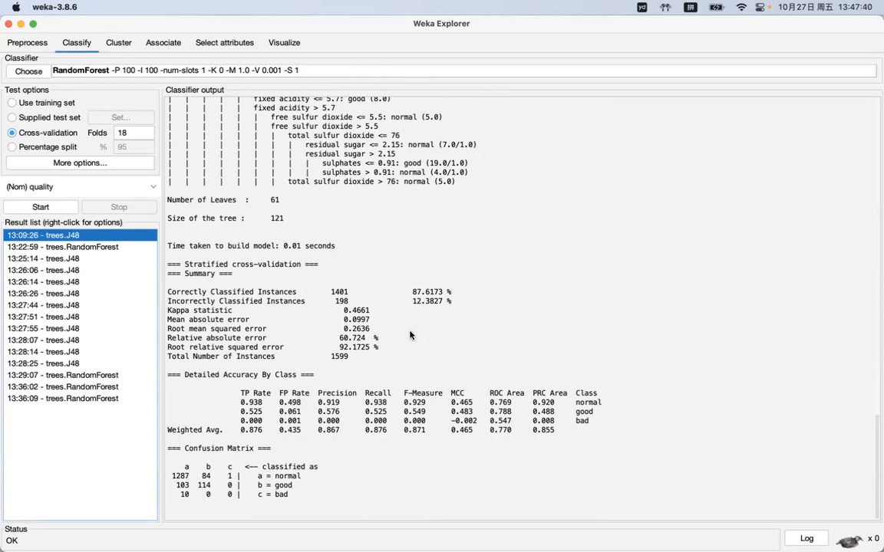
View the decision tree visualization of the 13:09:26 J48 result and close its window
right_click(90, 235)
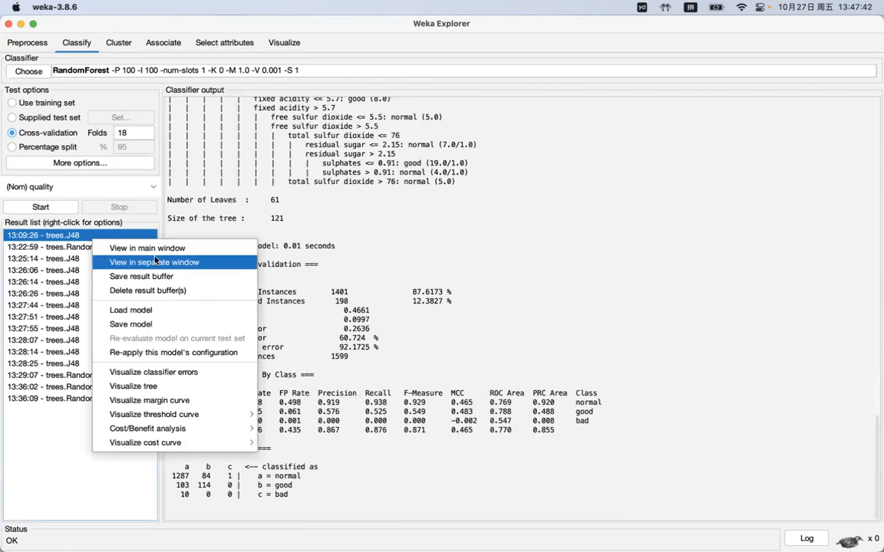
click(134, 386)
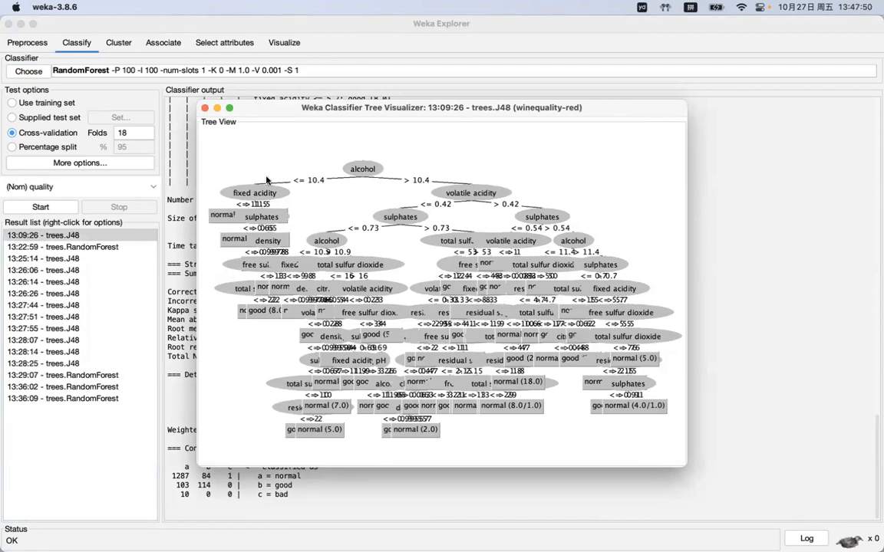
click(204, 108)
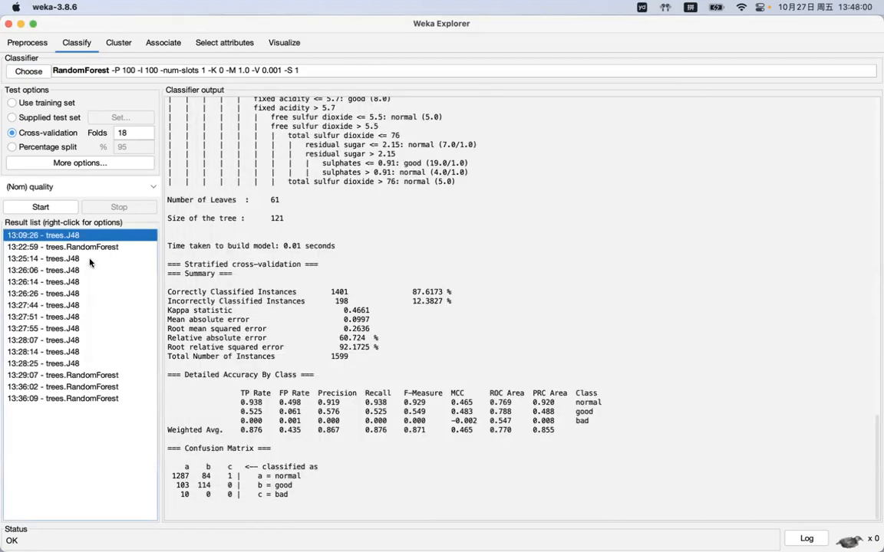
Choose the J48 tree classifier and set its minNumObj to 5
click(39, 69)
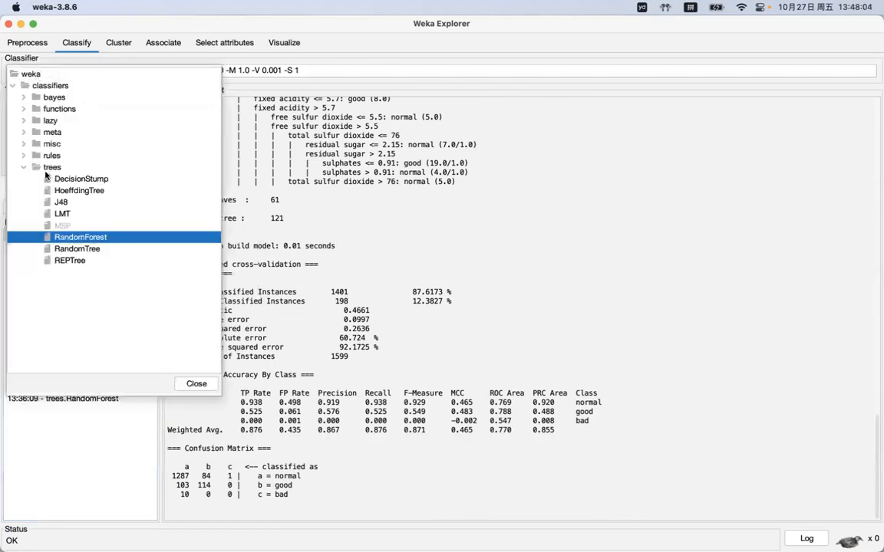
click(57, 202)
click(62, 71)
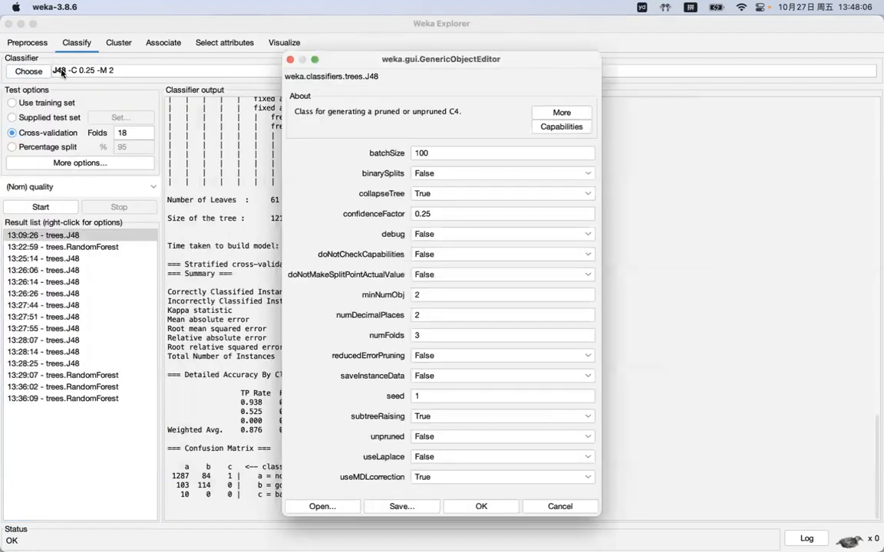
click(439, 294)
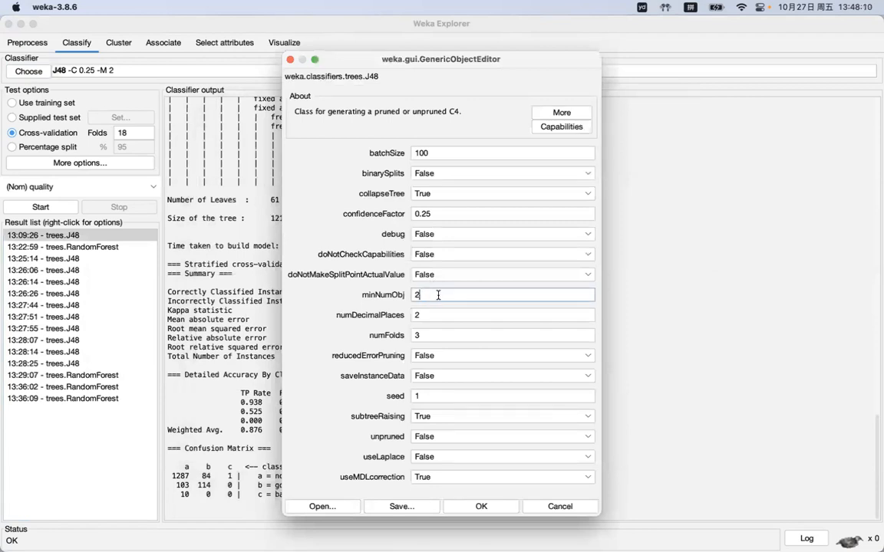
double_click(432, 298)
text(5)
click(481, 506)
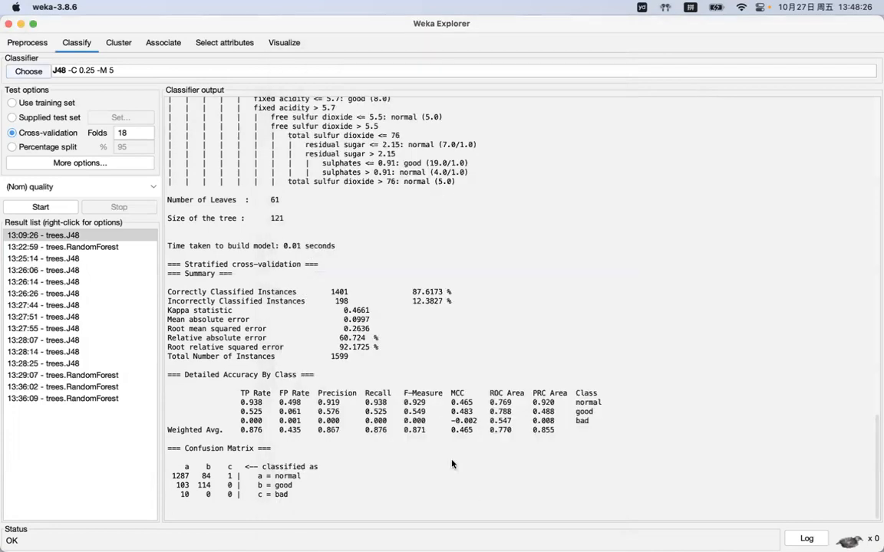
Set cross-validation to 10 folds and run the J48 classifier
click(131, 132)
key(BackSpace)
text(0)
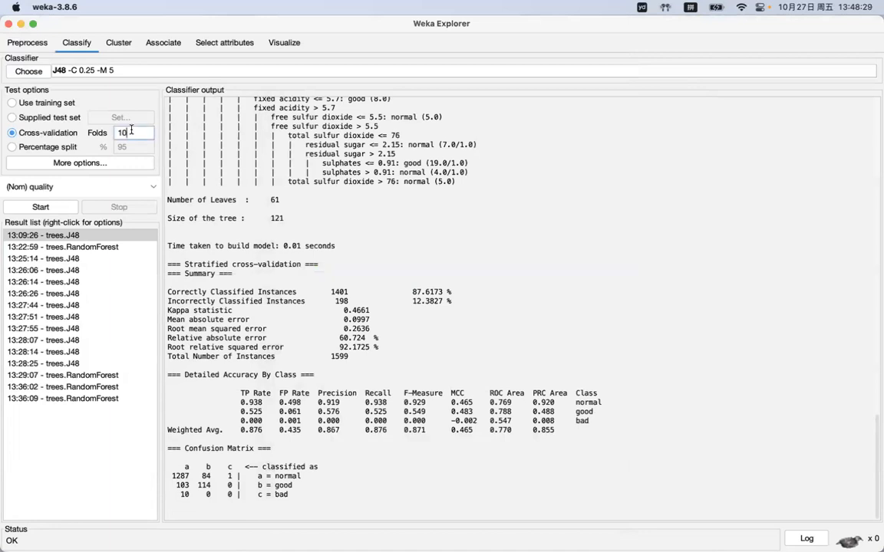
click(41, 207)
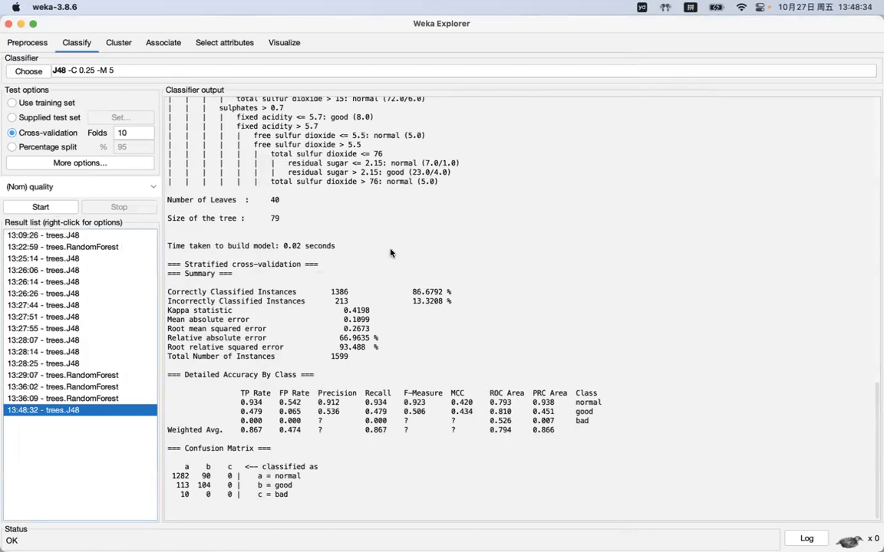
Open the decision tree visualization of the 13:48:32 J48 result
scroll(283, 246, up, 2)
right_click(75, 368)
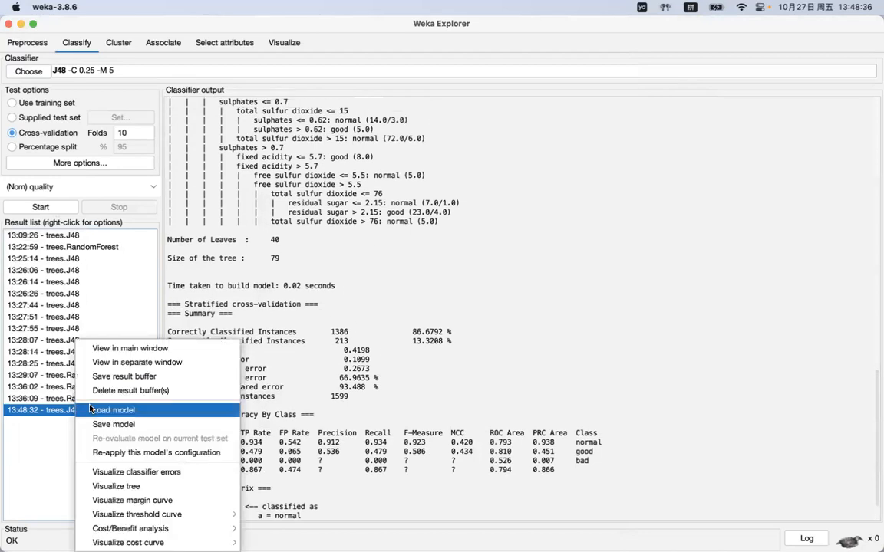
click(116, 487)
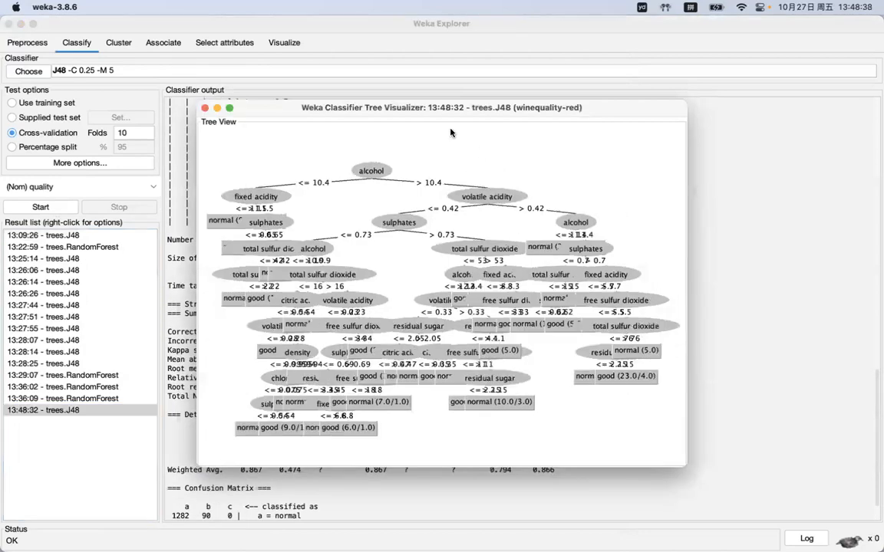
Open a second J48 tree visualization and place the two tree windows side by side for comparison
right_click(56, 237)
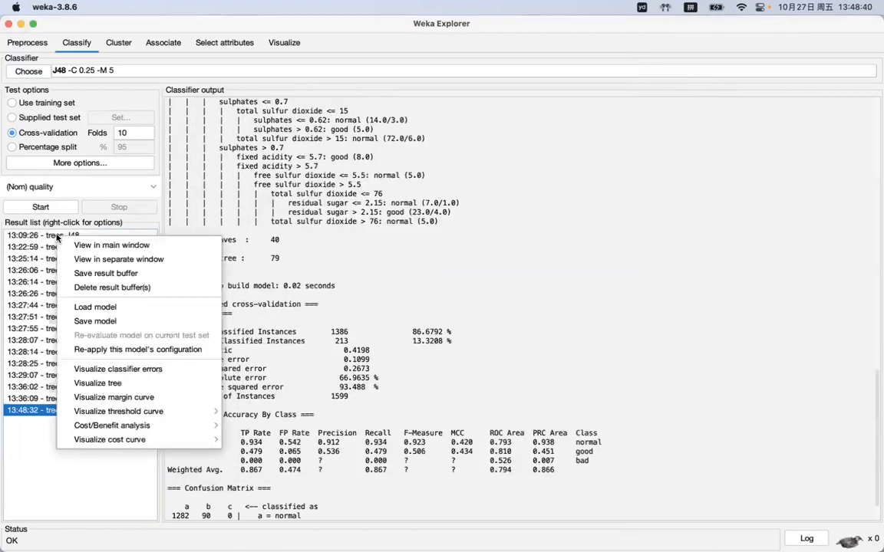
click(97, 383)
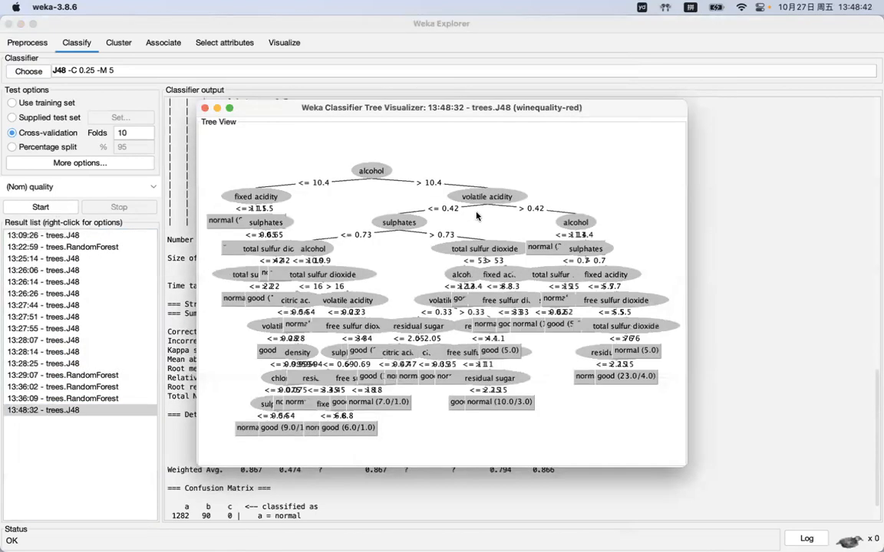
drag(450, 112, 231, 109)
key(ctrl+Up)
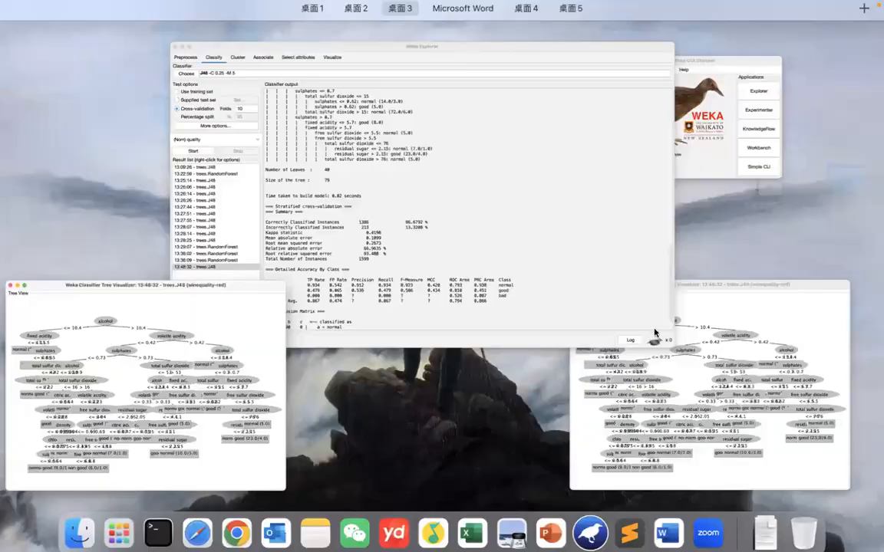
click(686, 343)
drag(419, 112, 580, 115)
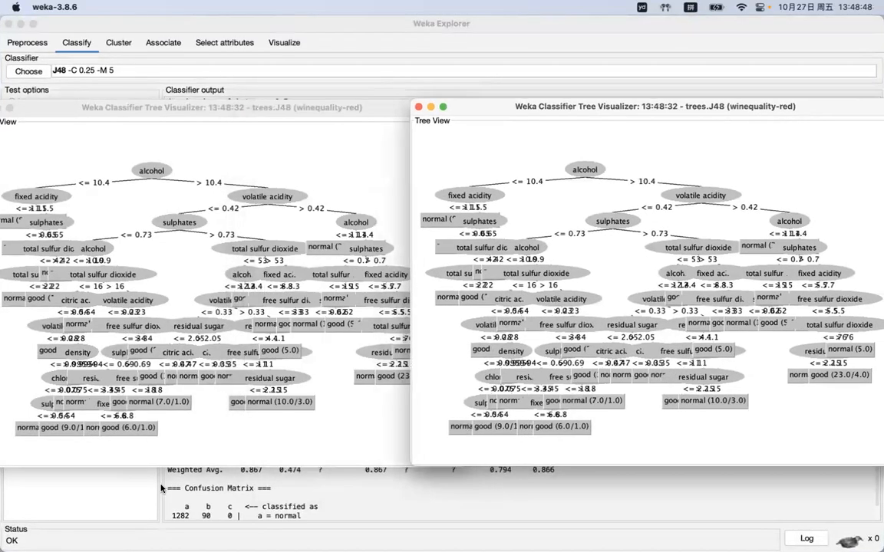
Return to the Explorer window and compare the evaluation summaries of the 13:09:26 and 13:48:32 J48 results
click(161, 488)
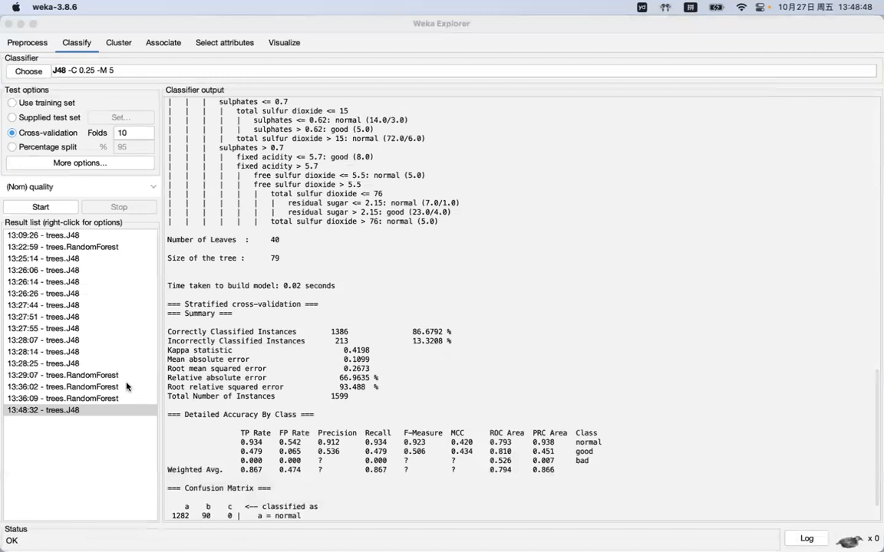
click(77, 236)
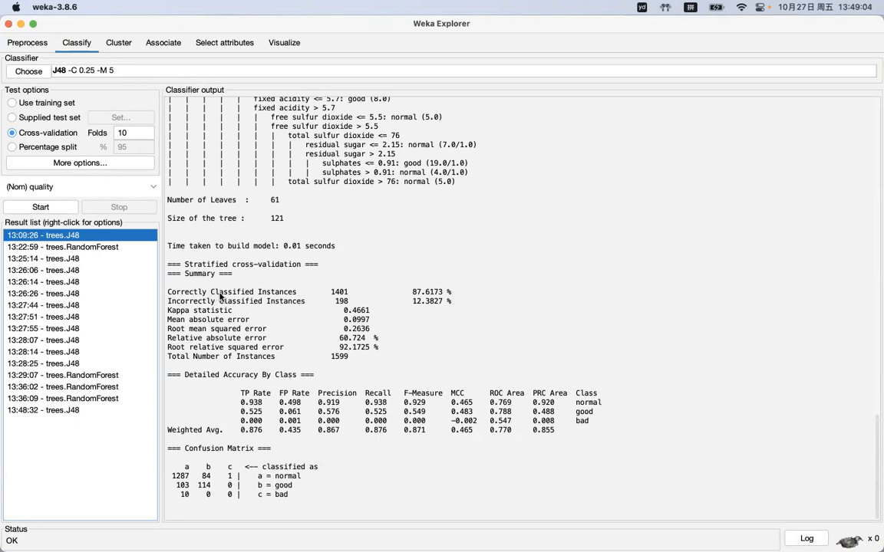
click(73, 411)
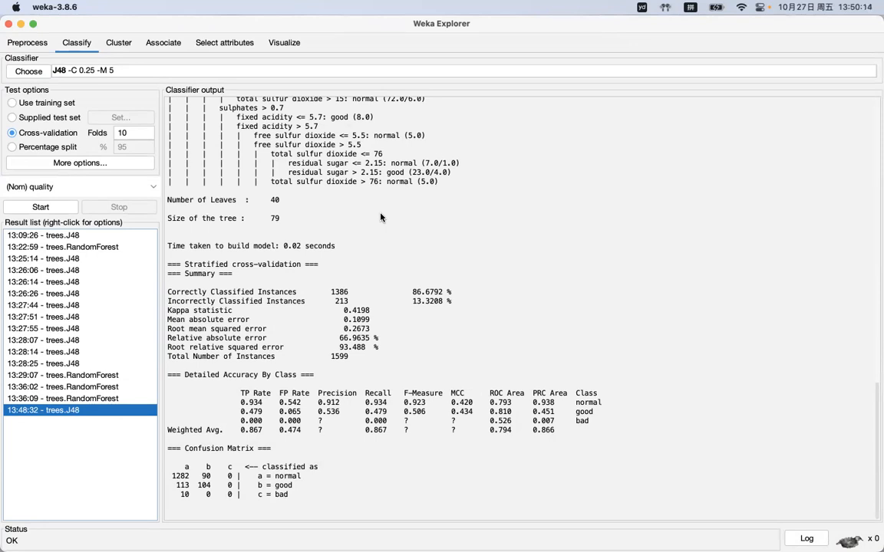
Examine the accuracy summary and cross-validation test mode of the 13:25:14 J48 result
click(67, 257)
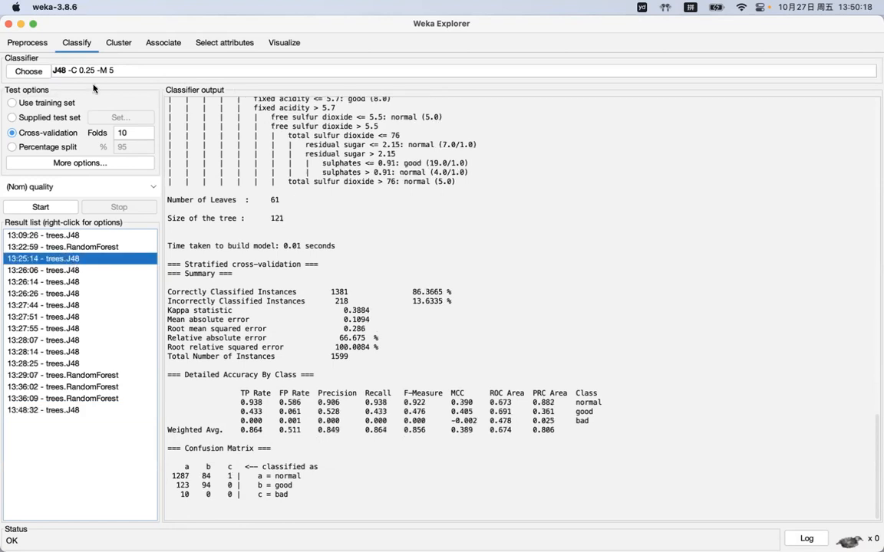
click(127, 133)
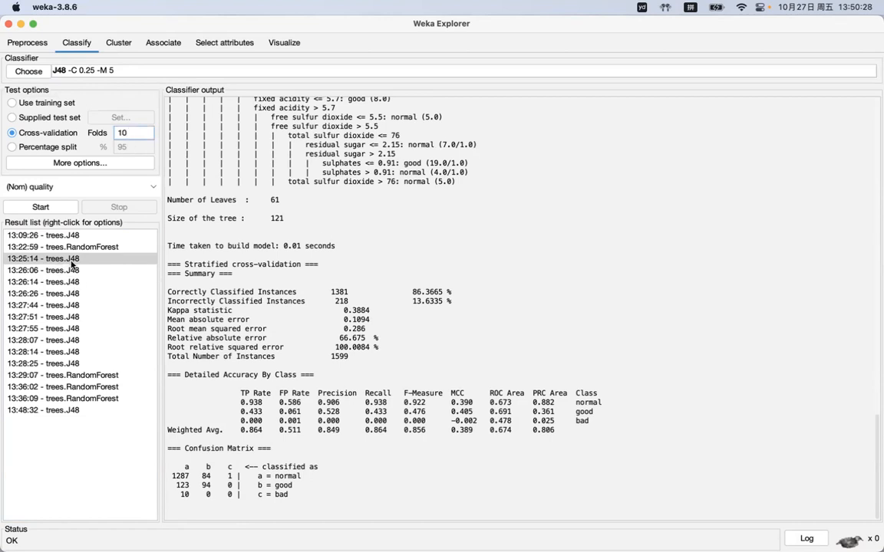
scroll(333, 240, up, 10)
scroll(335, 240, up, 15)
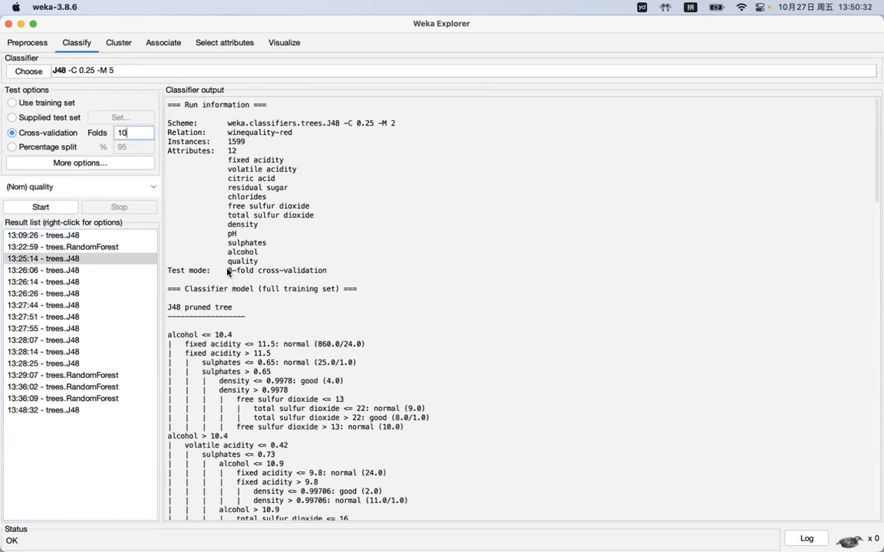
Examine the cross-validation test mode and the percentage of correctly classified instances of the 13:26:06 J48 result
click(78, 271)
scroll(223, 254, up, 20)
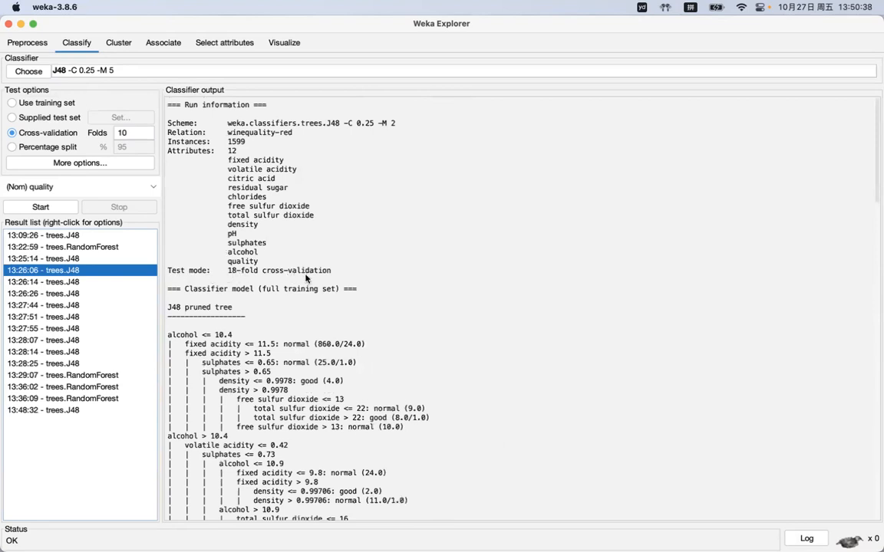
scroll(319, 282, down, 15)
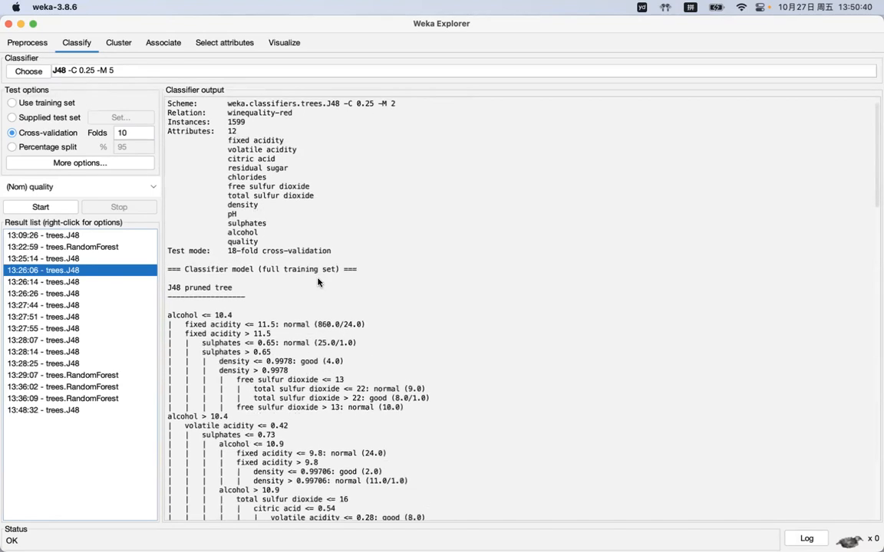
scroll(318, 282, down, 10)
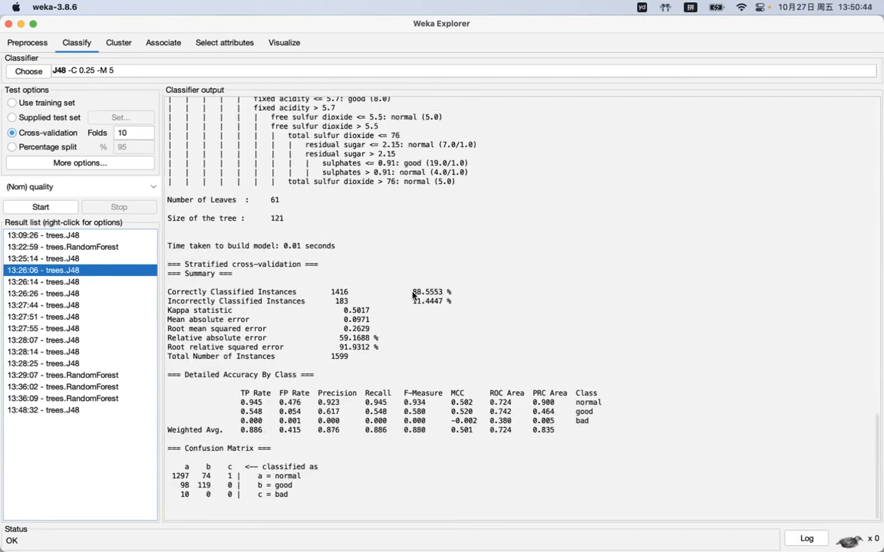
drag(414, 292, 432, 295)
click(433, 296)
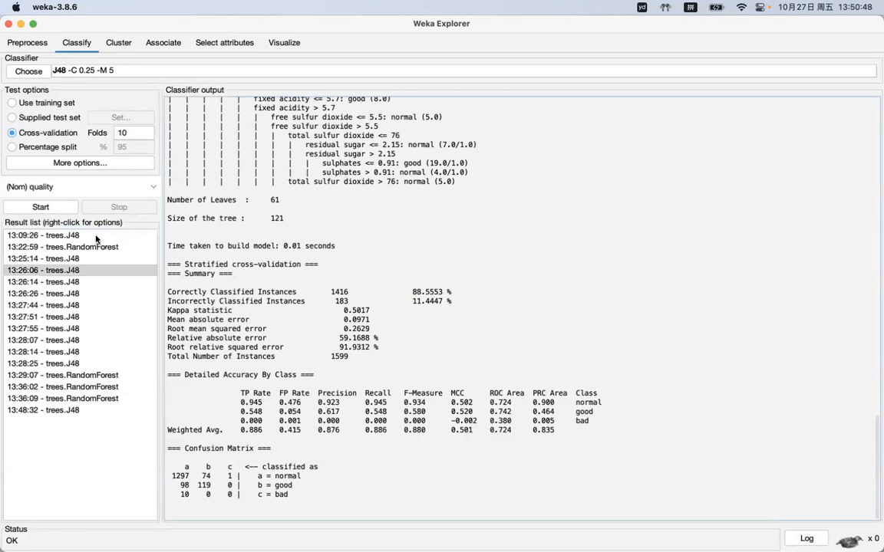
Examine the cross-validation test mode and the accuracy summary of the 13:26:14 J48 result
click(70, 282)
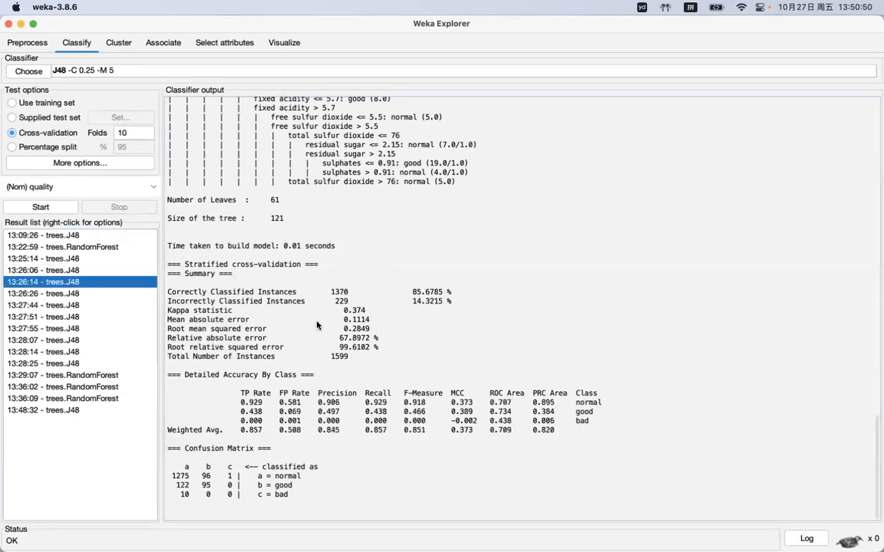
scroll(317, 325, up, 10)
scroll(317, 325, up, 10)
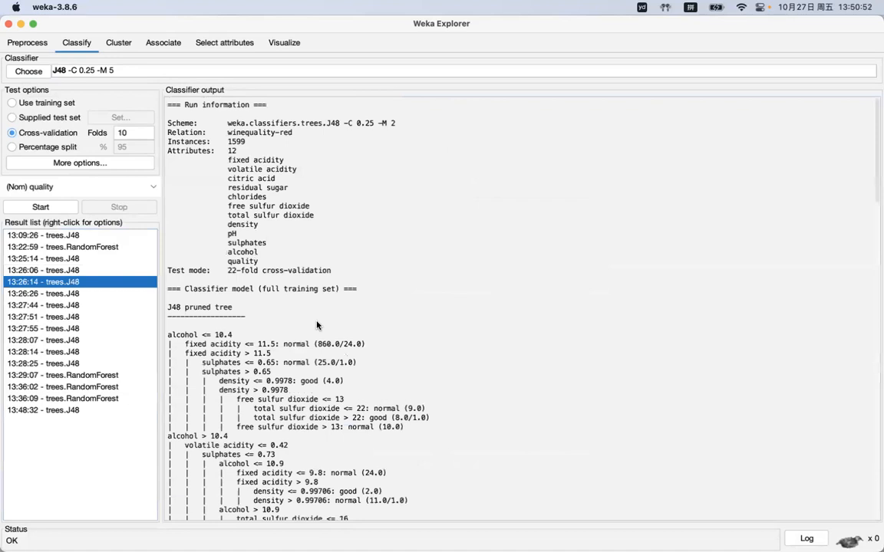
drag(228, 270, 270, 270)
click(270, 270)
click(268, 271)
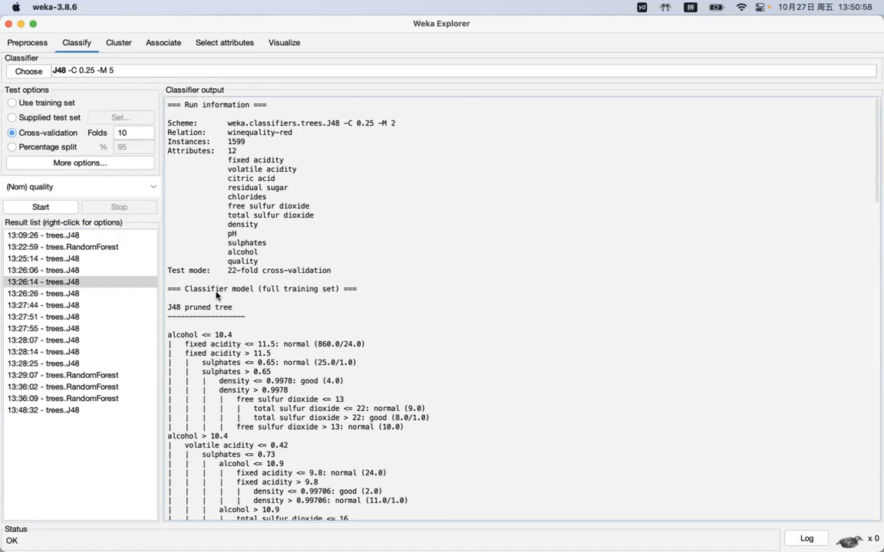
scroll(230, 275, down, 15)
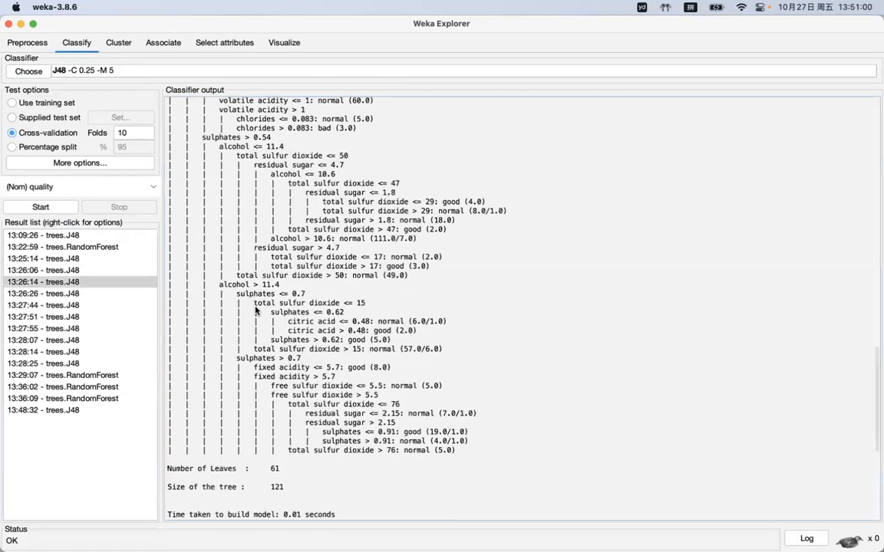
scroll(255, 309, down, 10)
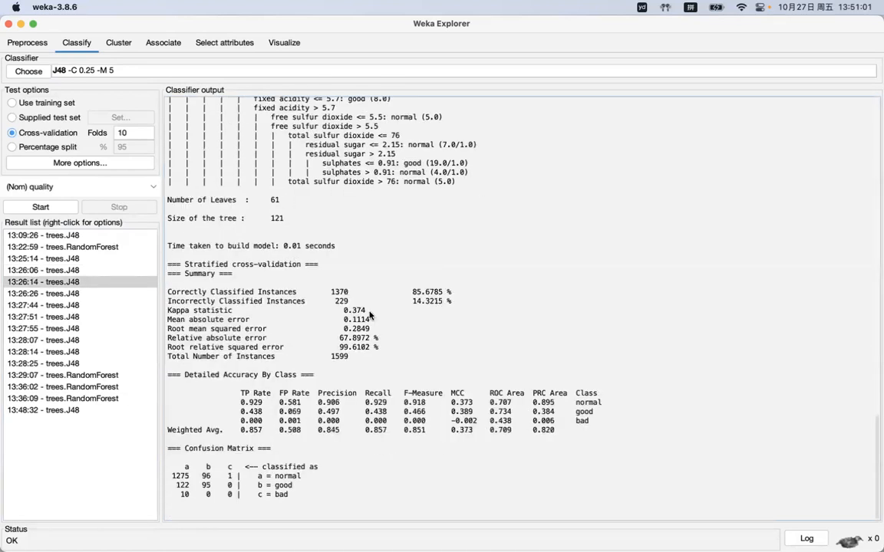
Review the evaluation summaries of the J48 results from 13:27:44 through 13:28:25 one after another
click(80, 306)
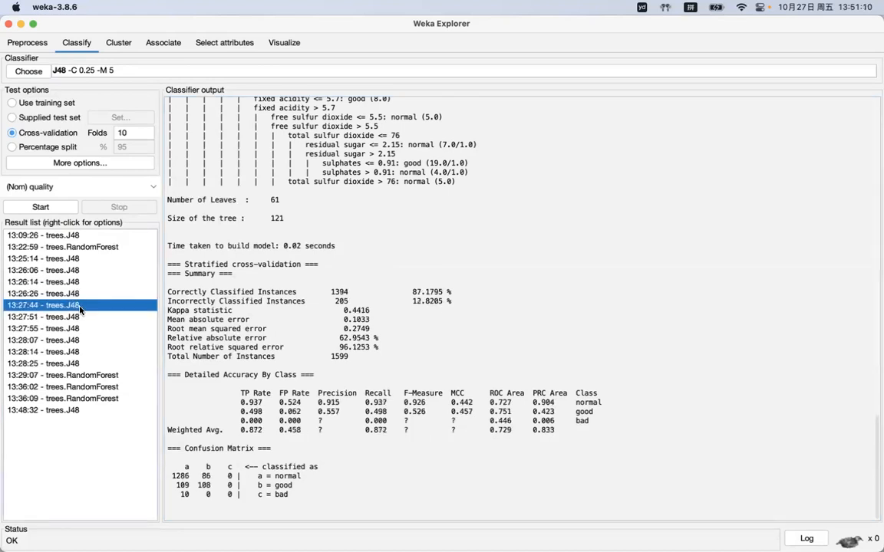
click(80, 317)
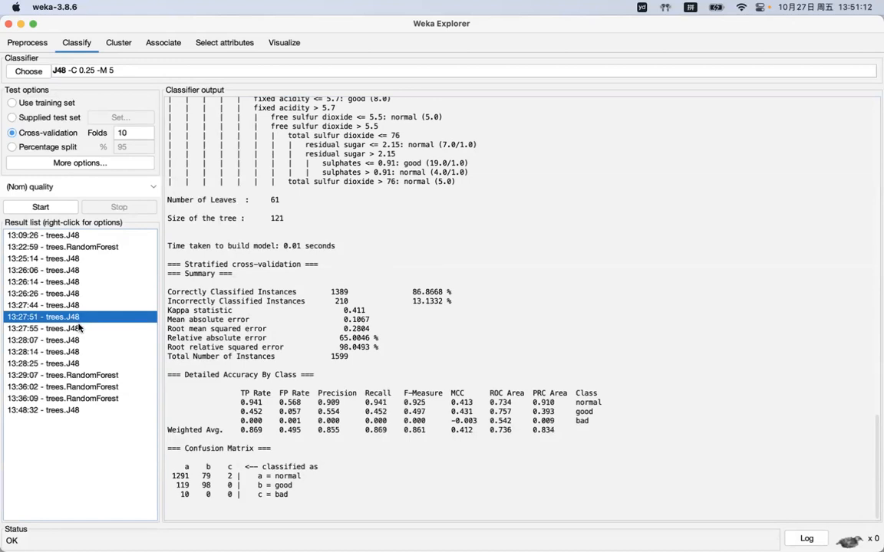
click(78, 328)
click(78, 342)
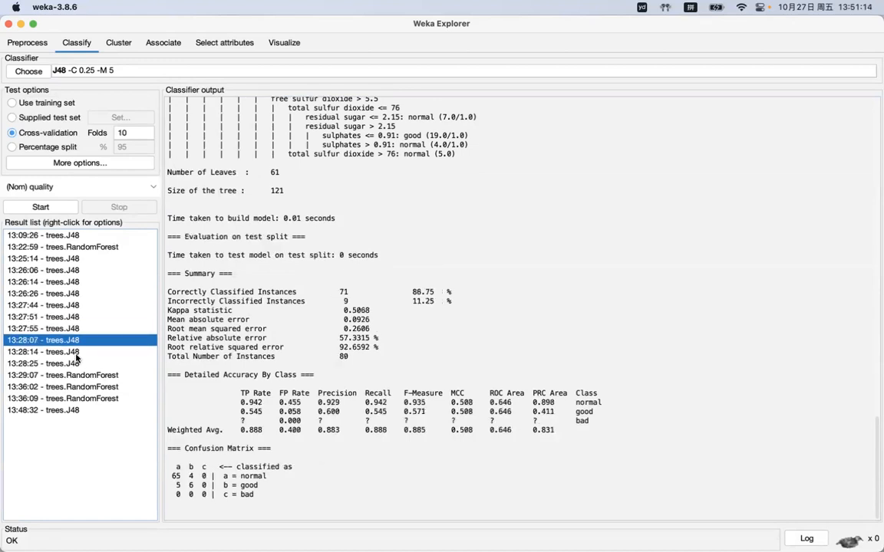
click(76, 352)
click(71, 364)
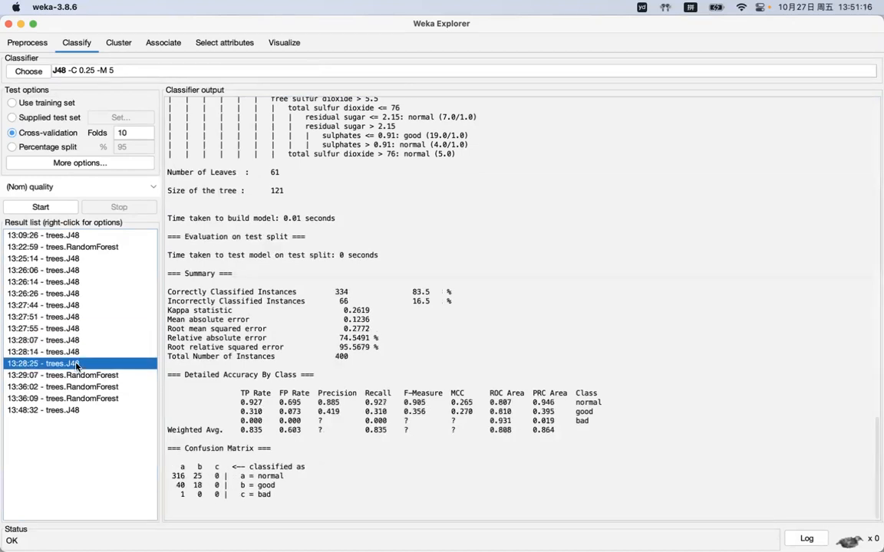
Examine the run information and evaluation summary of the 13:22:59 RandomForest result
click(96, 249)
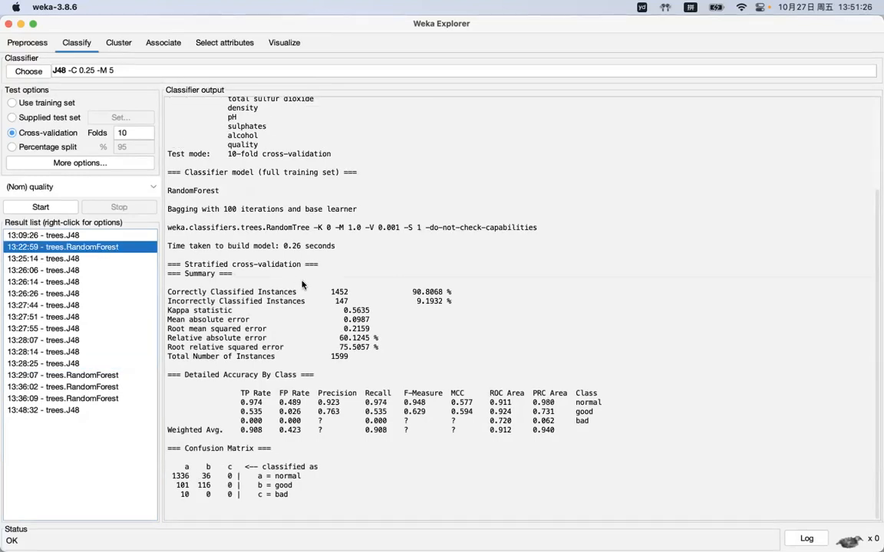
scroll(299, 290, up, 3)
scroll(296, 295, up, 3)
scroll(296, 294, up, 1)
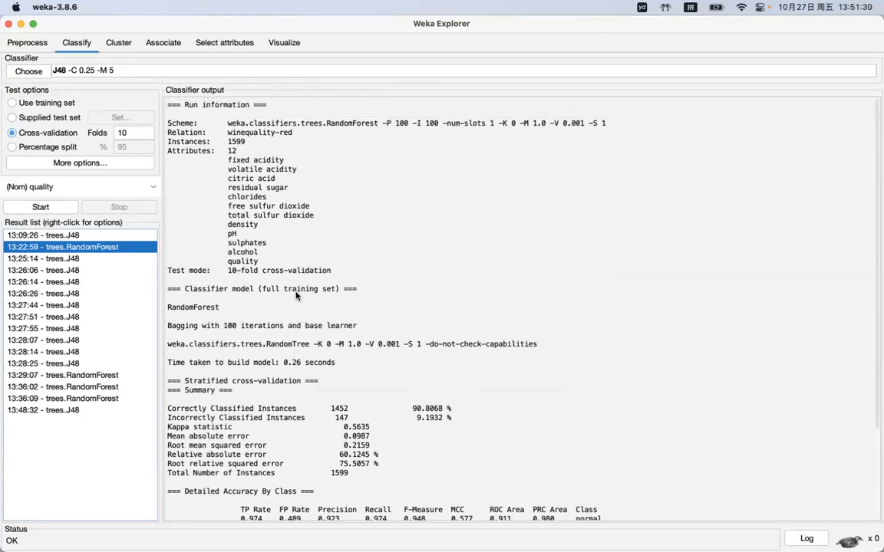
scroll(296, 295, down, 6)
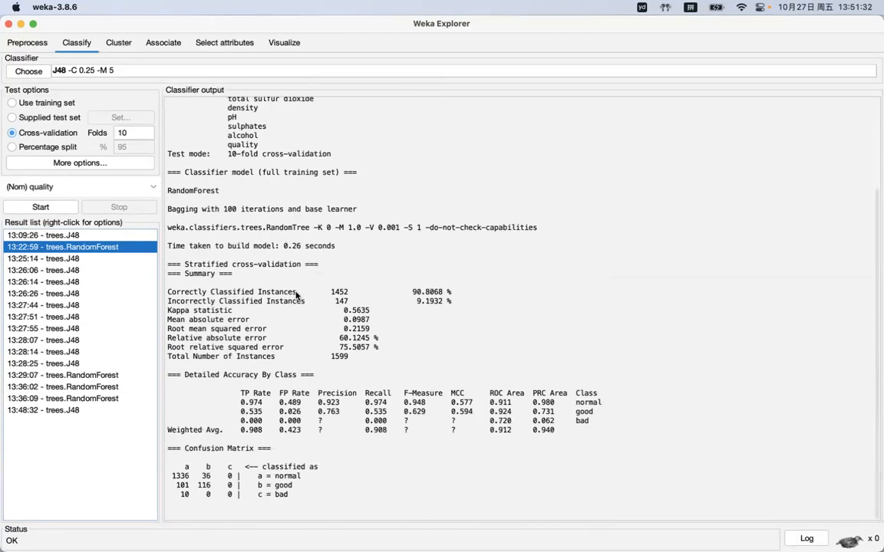
Review the accuracy summaries of the 13:09:26, 13:25:14 and 13:26:06 J48 results for comparison with RandomForest
click(96, 234)
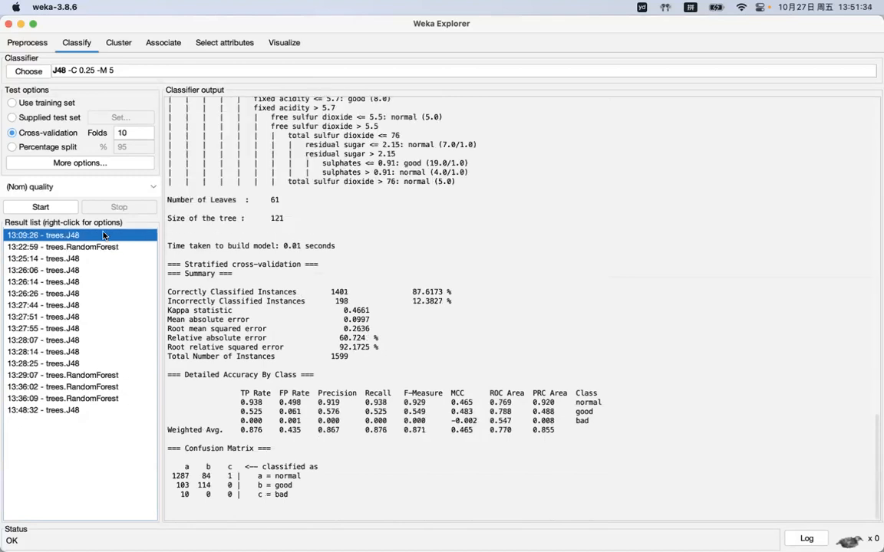
click(81, 282)
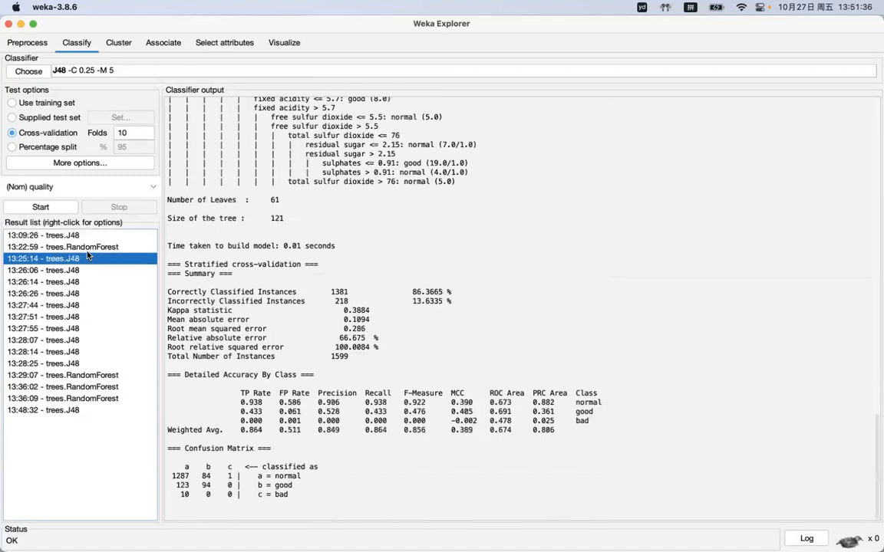
click(82, 270)
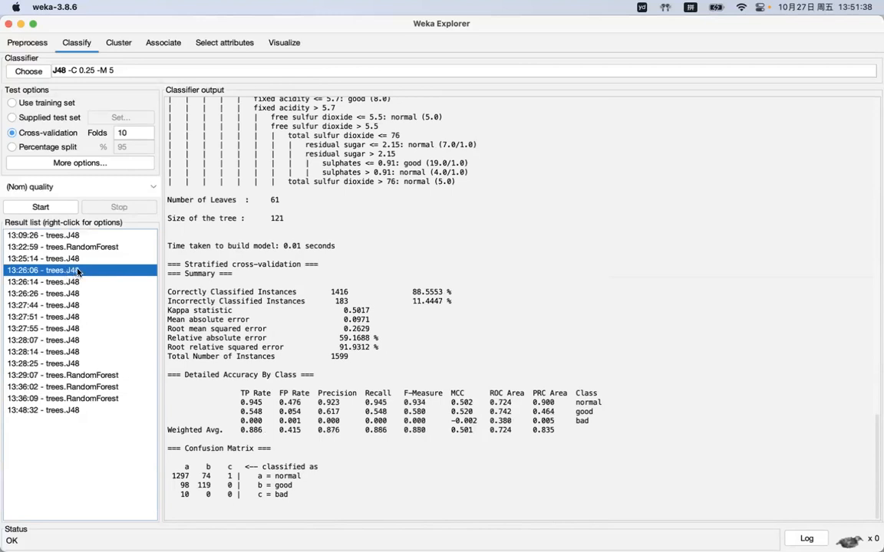
Examine the test mode of the 13:22:59 RandomForest result and check which visualization options it offers
click(88, 247)
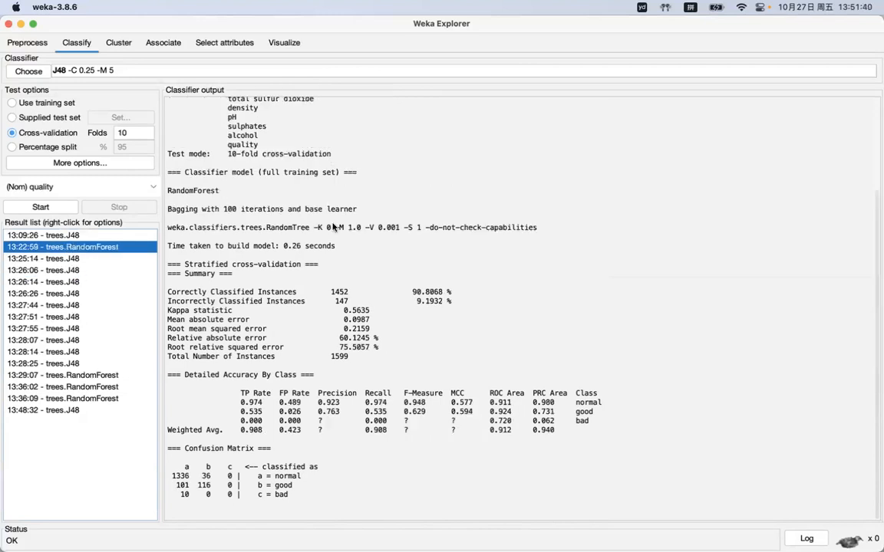
scroll(290, 200, up, 3)
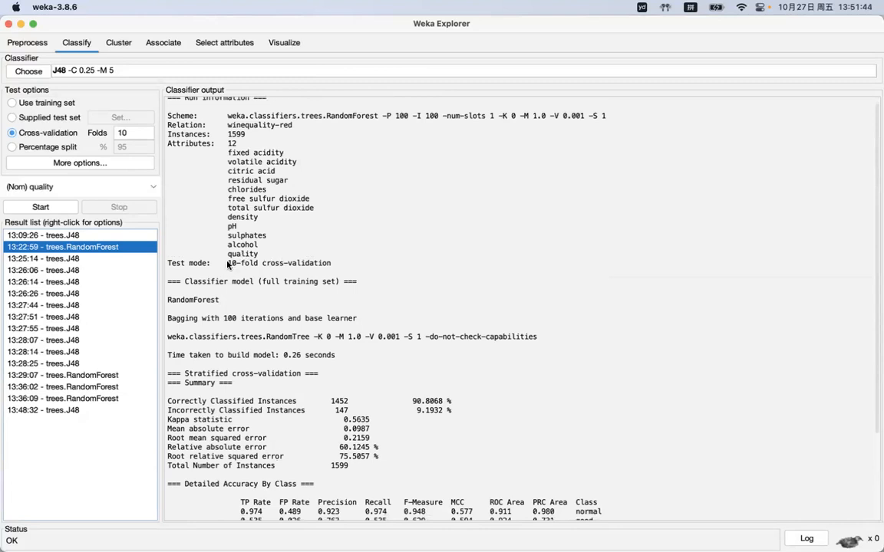
drag(227, 265, 286, 264)
click(281, 265)
scroll(310, 300, down, 3)
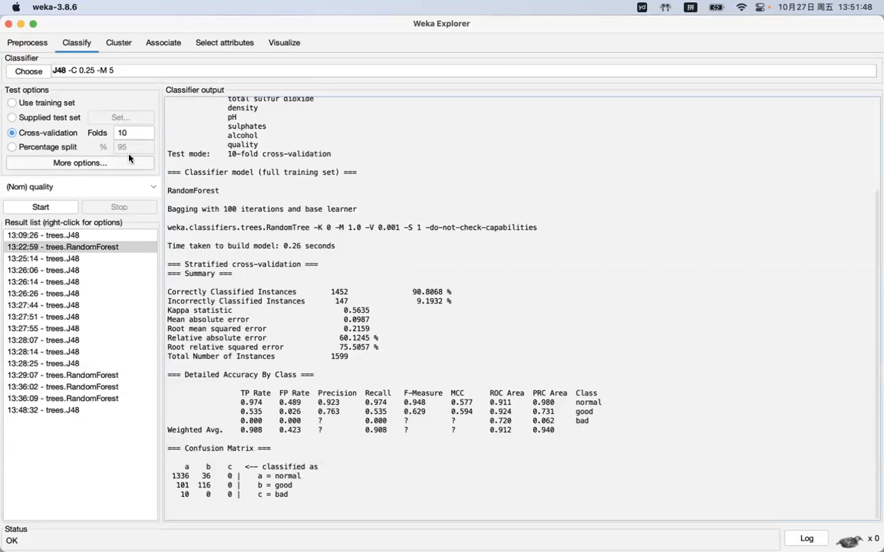
right_click(66, 250)
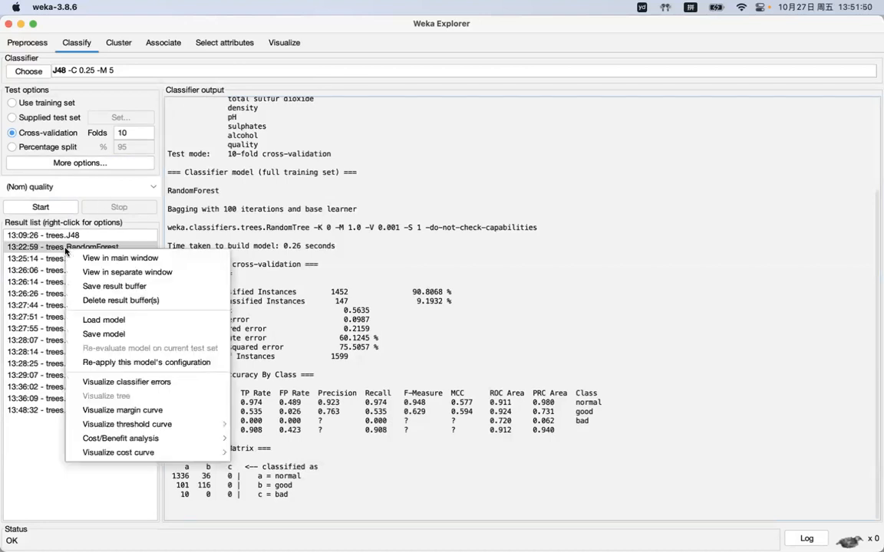
click(342, 305)
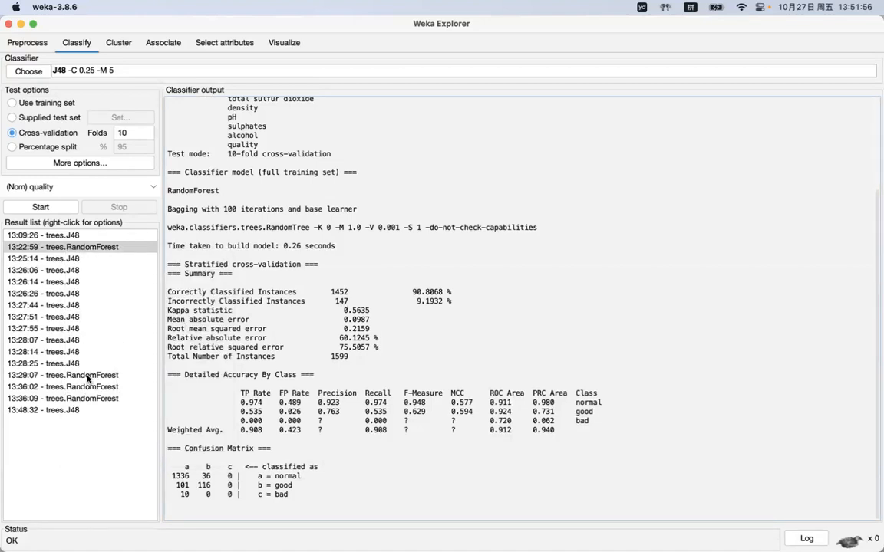
Examine the test mode of the 13:29:07 RandomForest result and compare its accuracy with the 13:22:59 RandomForest result
click(87, 376)
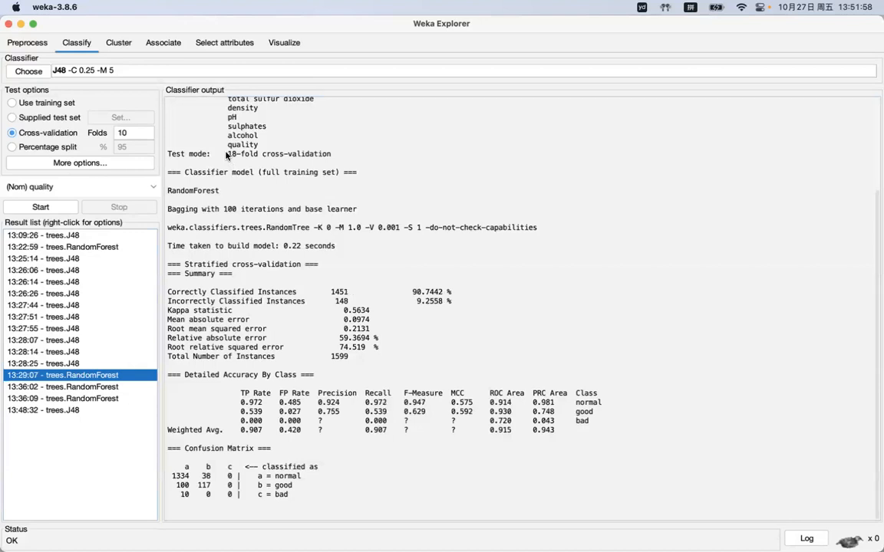
drag(227, 154, 323, 153)
click(264, 158)
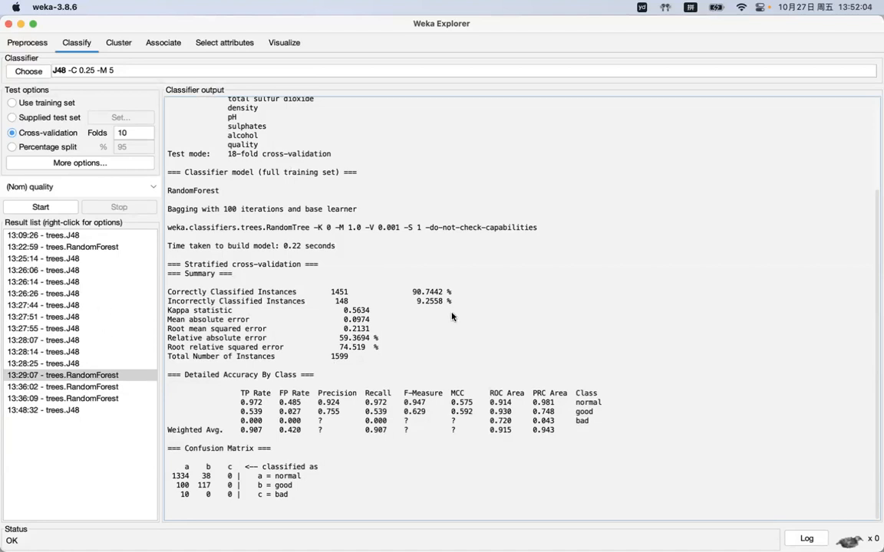
click(108, 247)
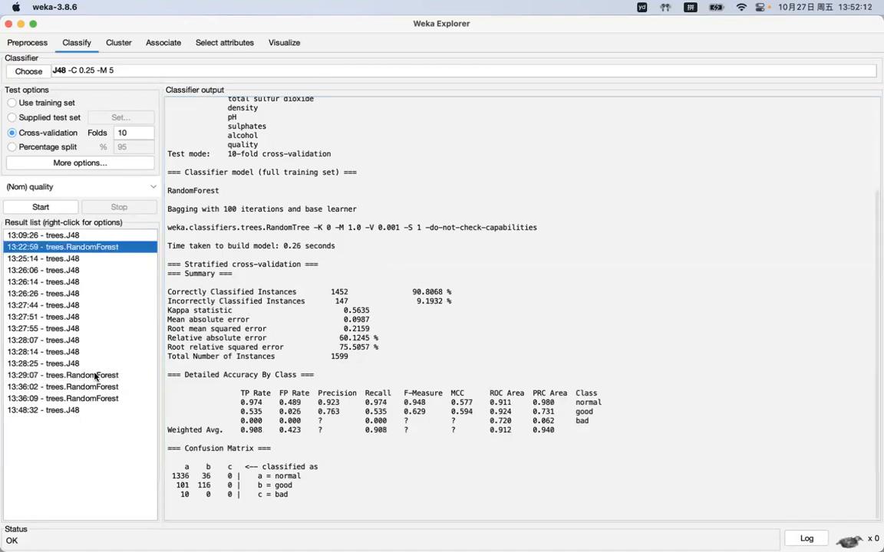
click(99, 376)
click(100, 245)
click(96, 376)
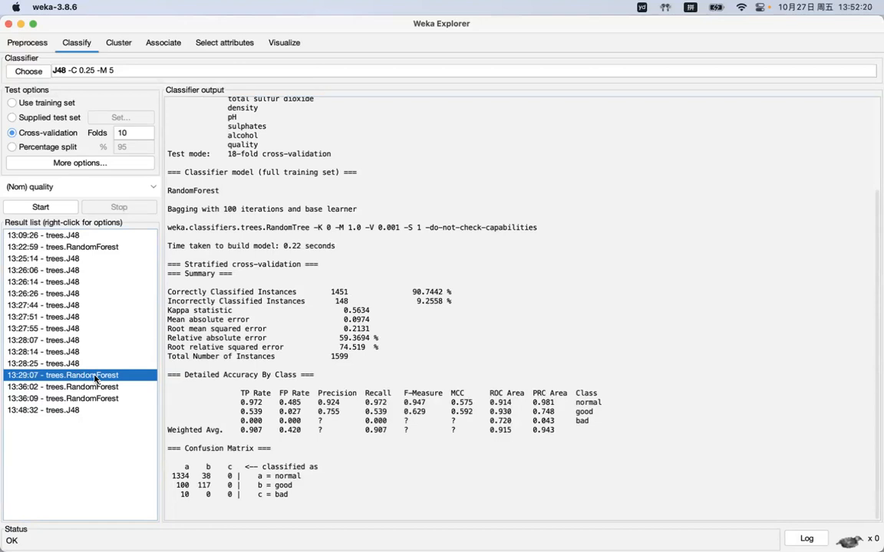
Examine the test modes and evaluation summaries of the 13:36:02 and 13:36:09 RandomForest percentage-split results
click(92, 388)
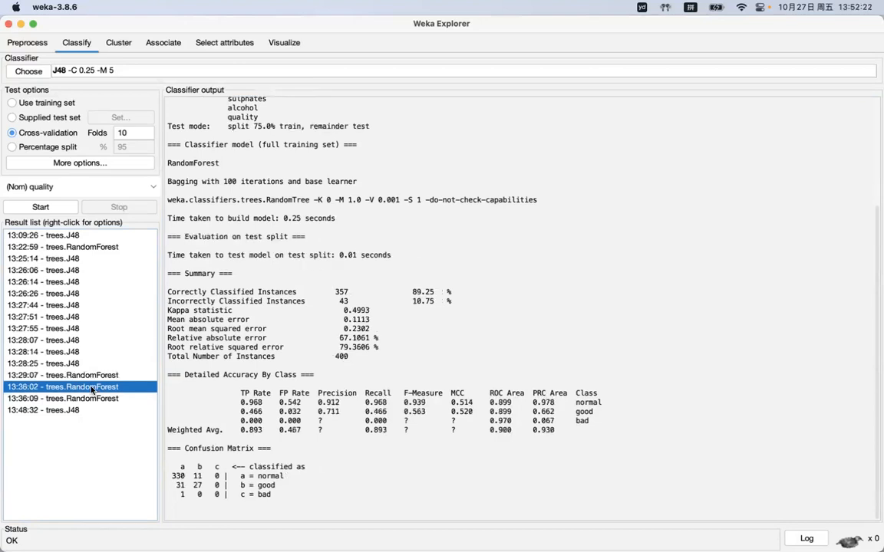
click(91, 399)
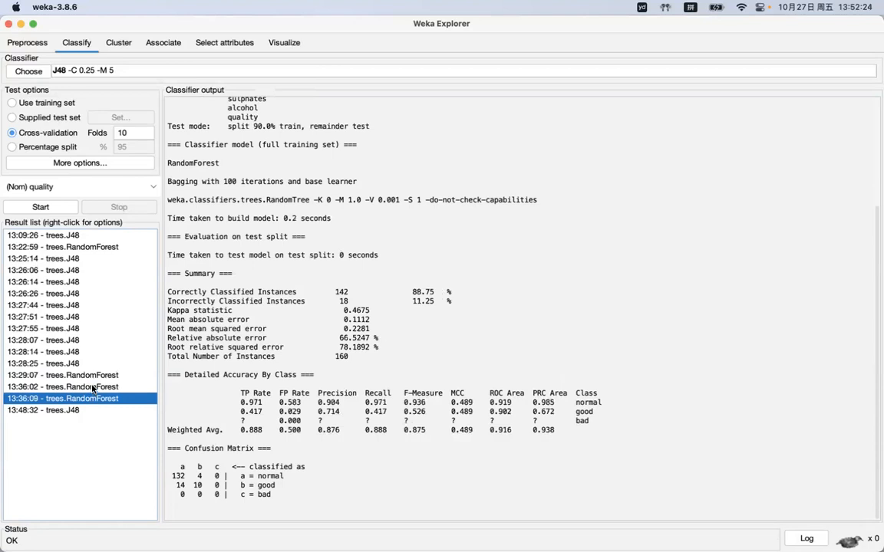
scroll(255, 318, up, 5)
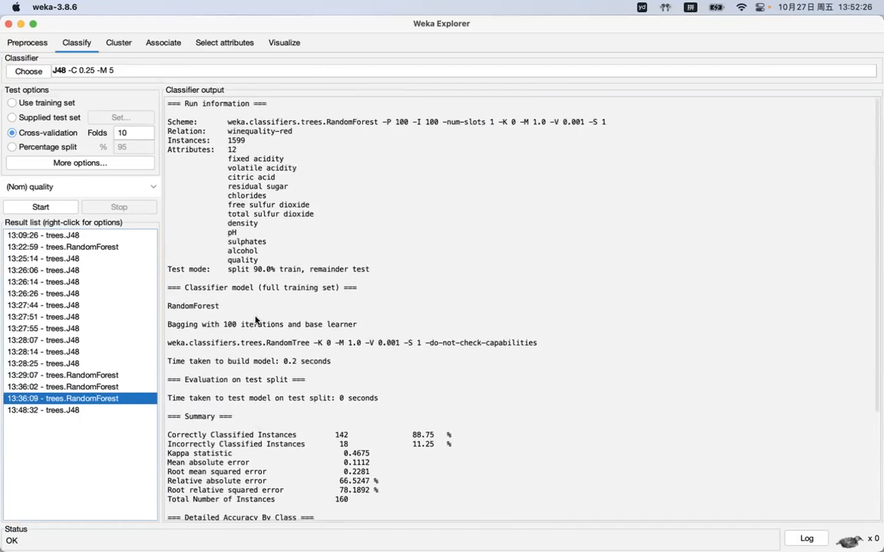
scroll(256, 320, down, 5)
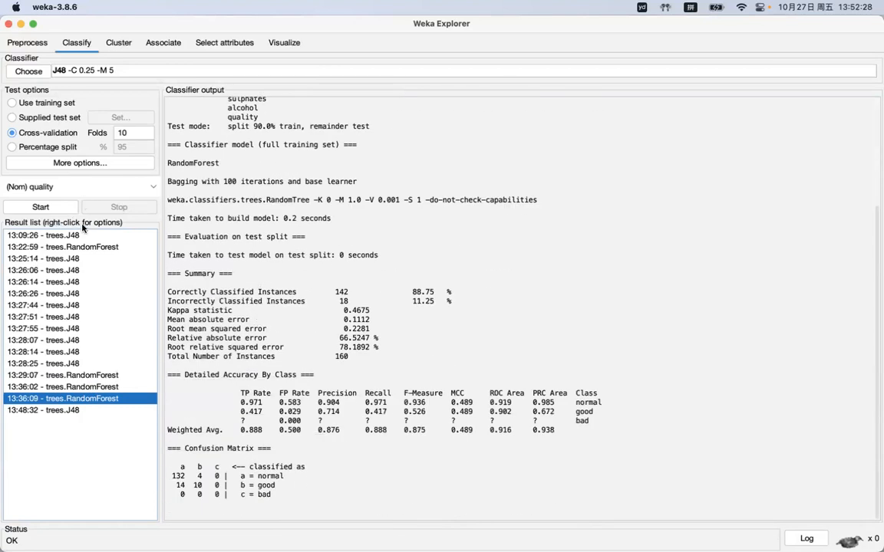